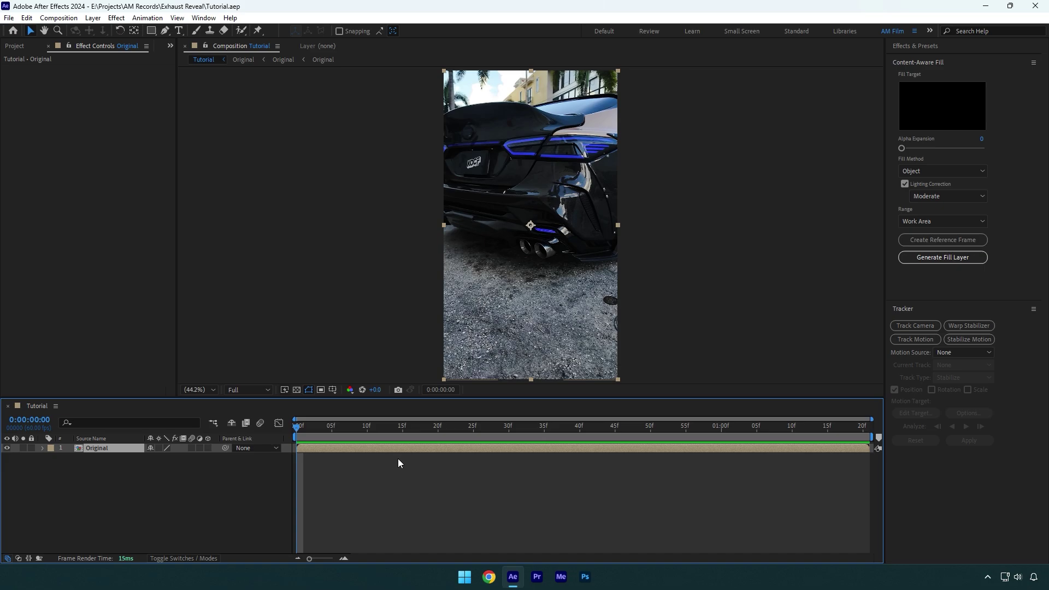
- Duplicate the Original footage layer, rename the copy 'Clean', and hide Original
key(ctrl+d)
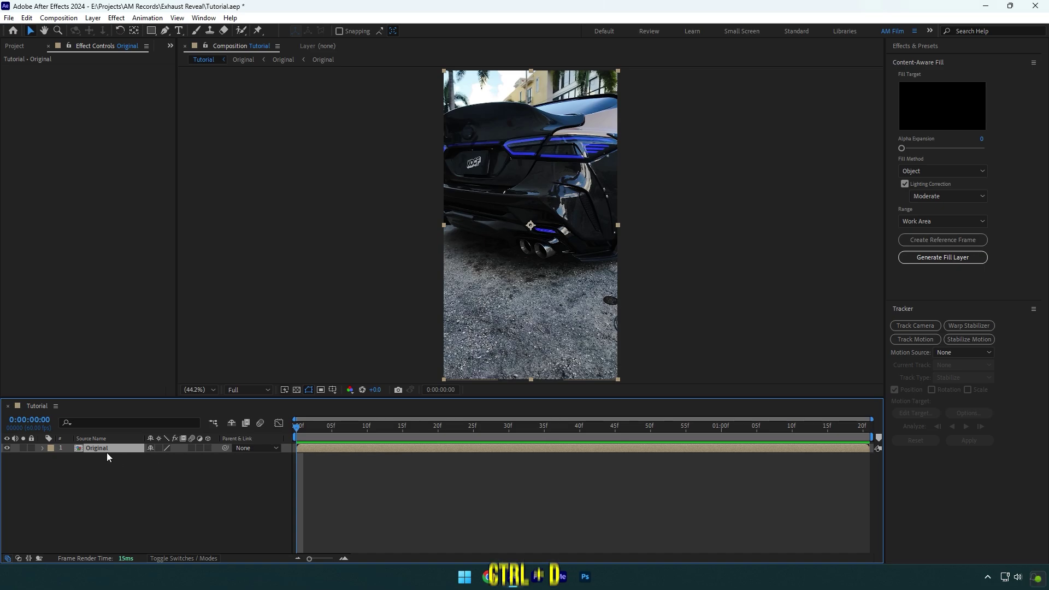
right_click(109, 448)
click(138, 415)
text(Clean)
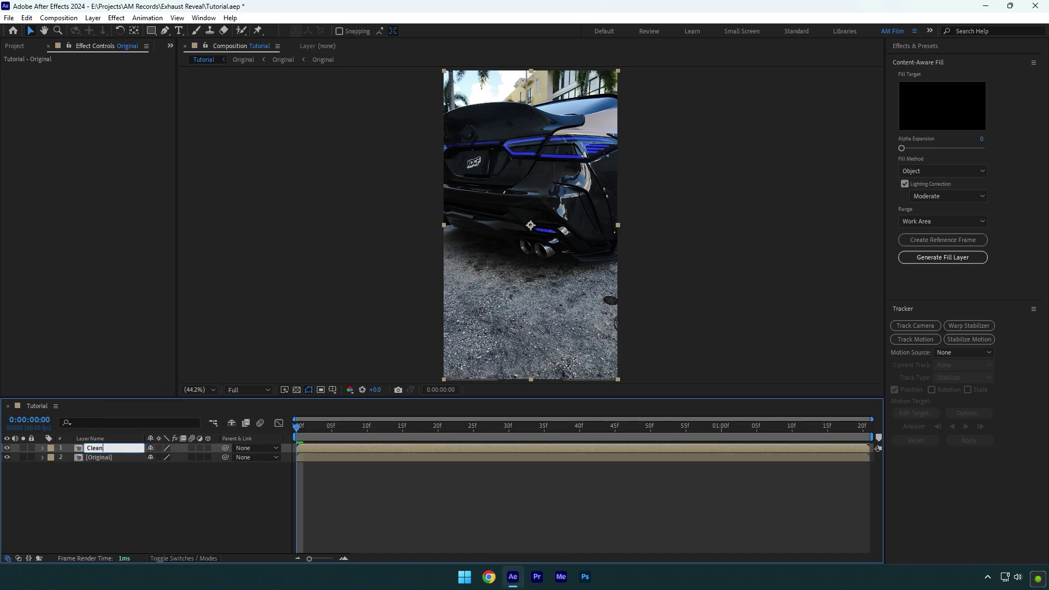
key(Return)
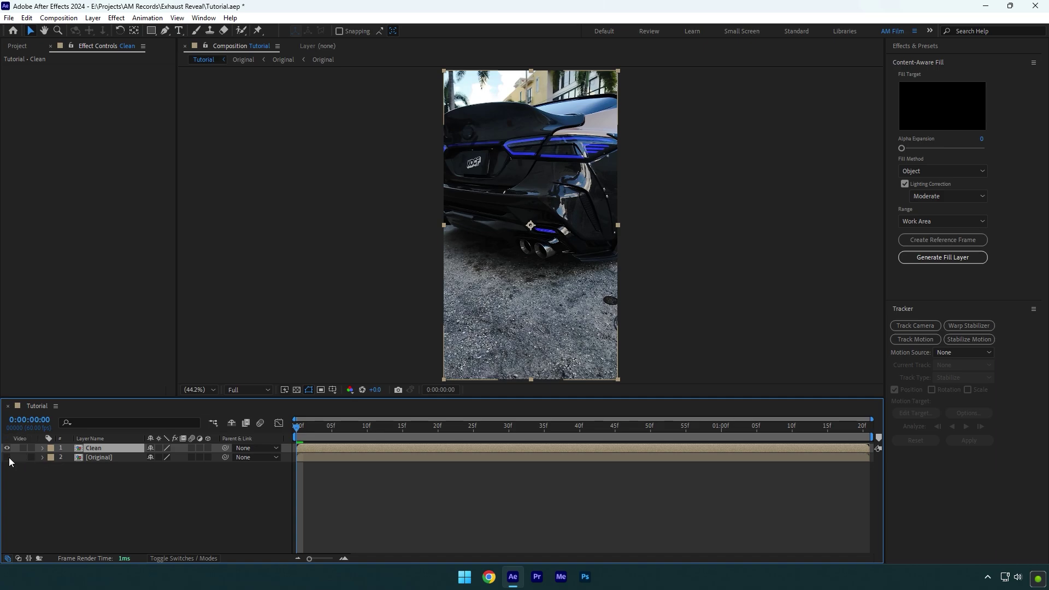
click(7, 457)
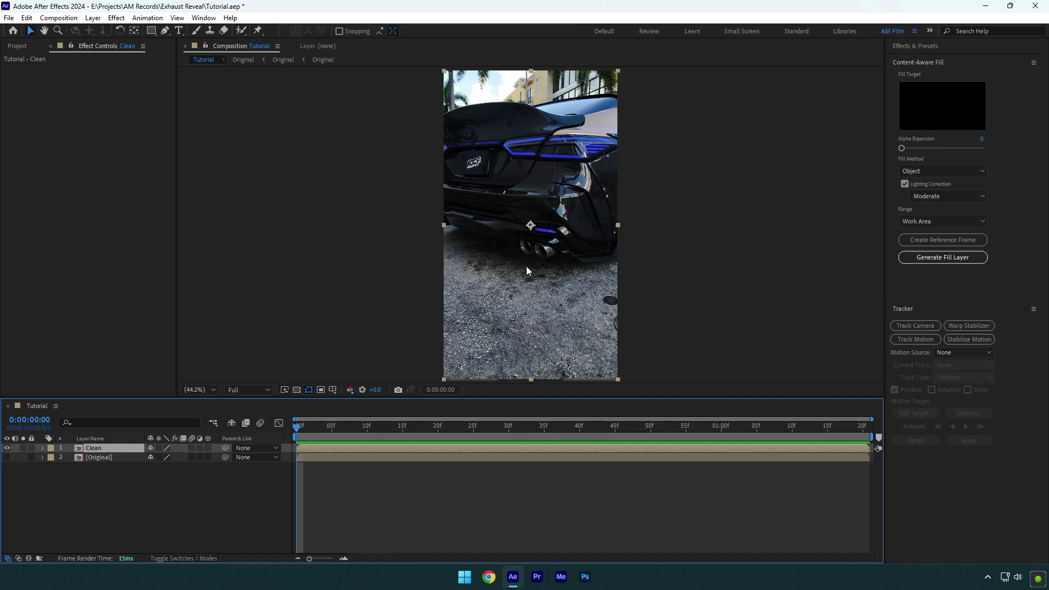
- Apply the Mocha AE effect to the Clean layer and launch Mocha
key(ctrl+space)
text(moch)
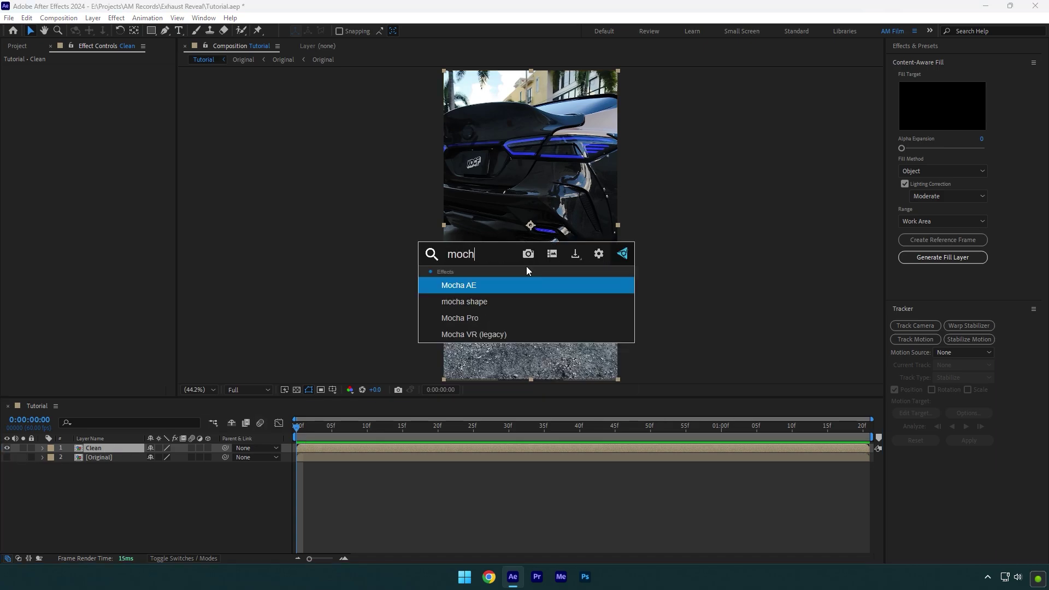
key(Return)
click(77, 102)
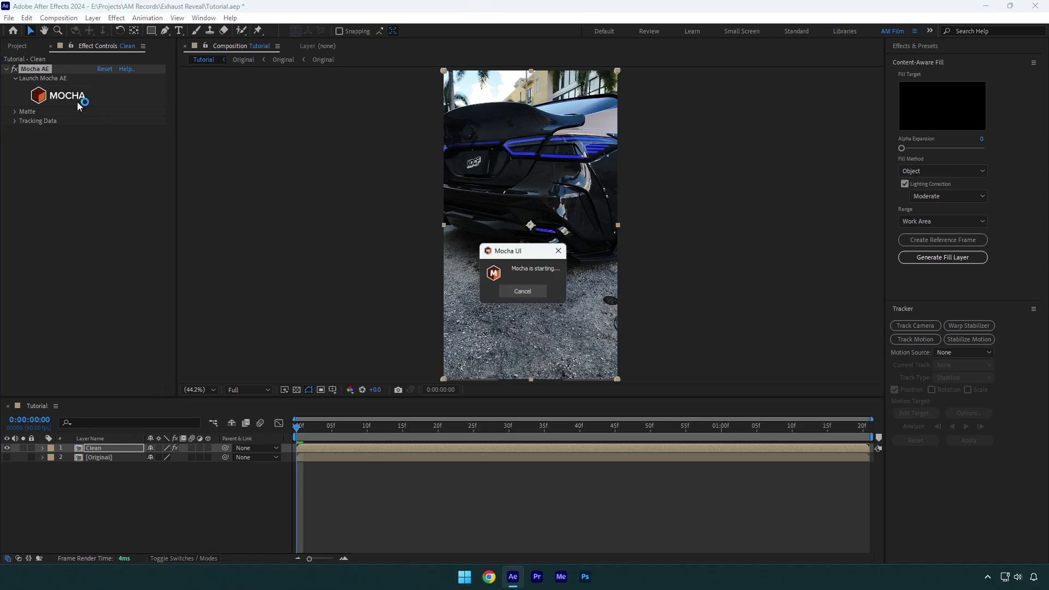
- Begin an X-spline outline around the exhaust pipes
click(113, 35)
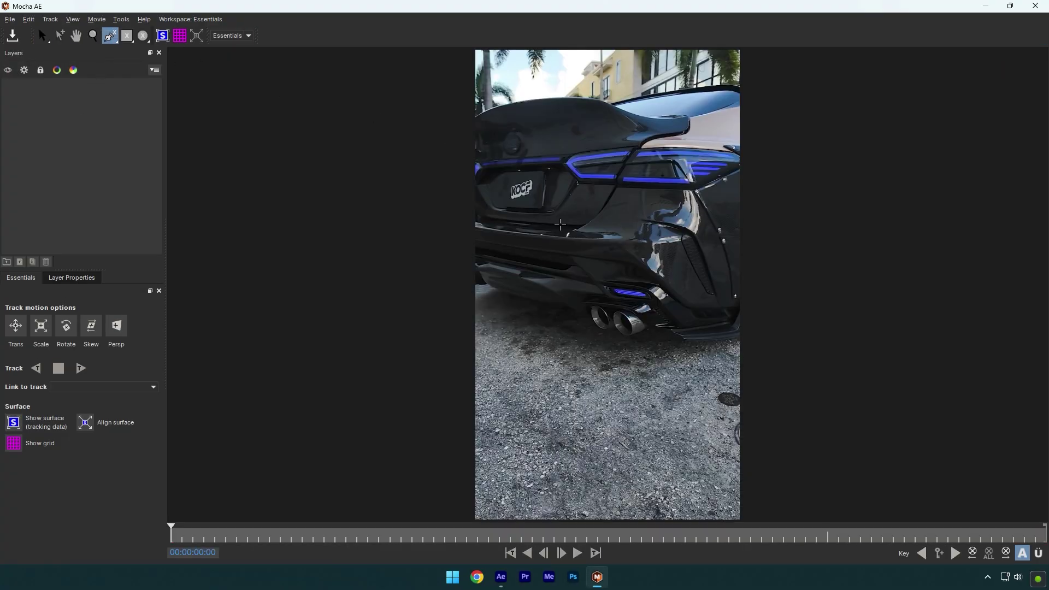
scroll(585, 295, up, 3)
click(571, 234)
click(575, 254)
click(588, 317)
click(583, 300)
click(601, 315)
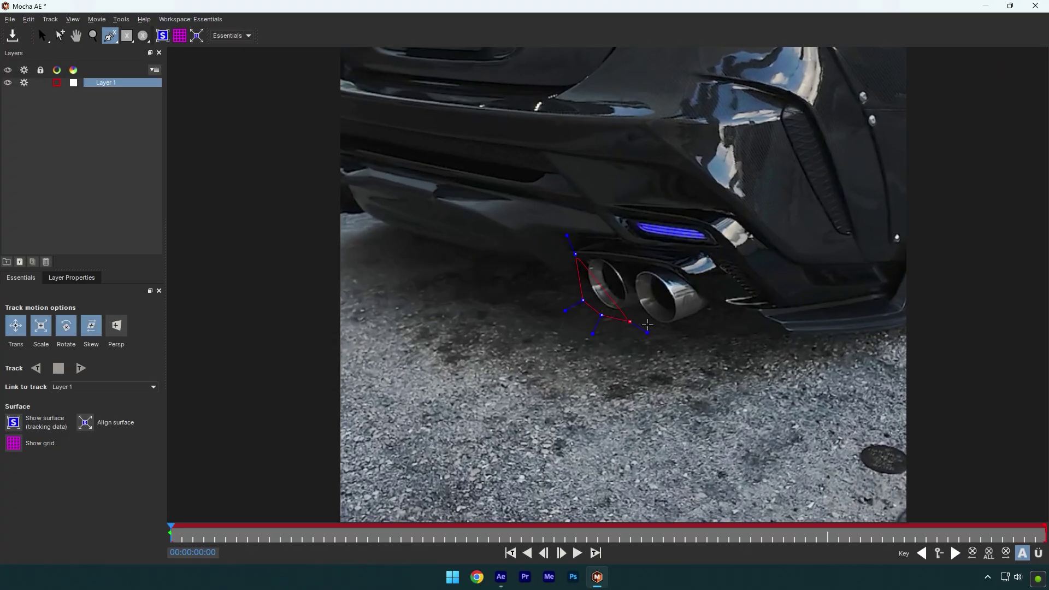
click(673, 337)
click(734, 305)
- Close the exhaust spline and track it forward through the clip
click(719, 274)
click(660, 259)
click(587, 251)
click(577, 253)
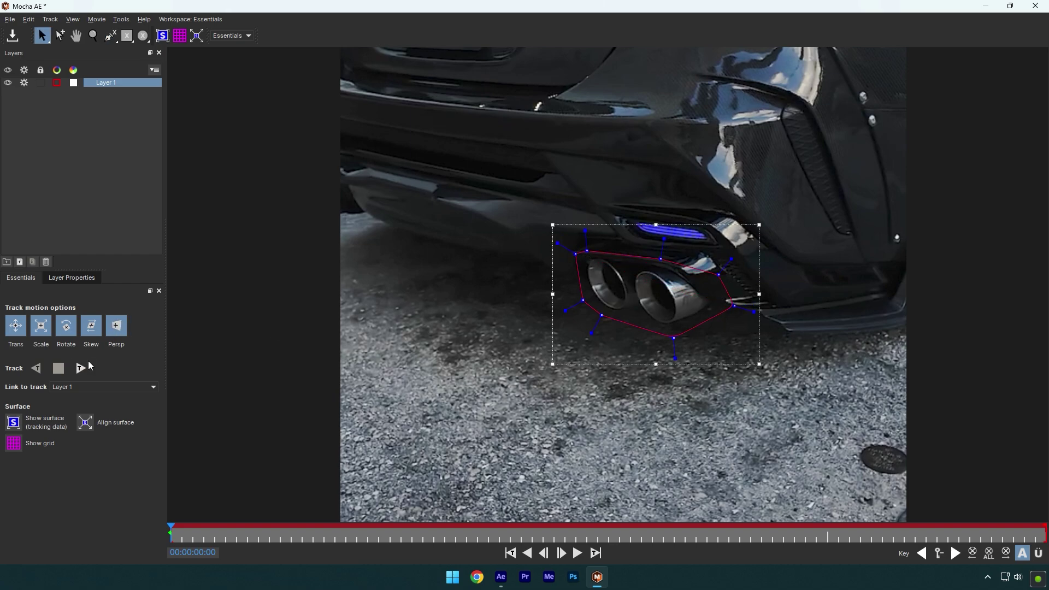
click(81, 368)
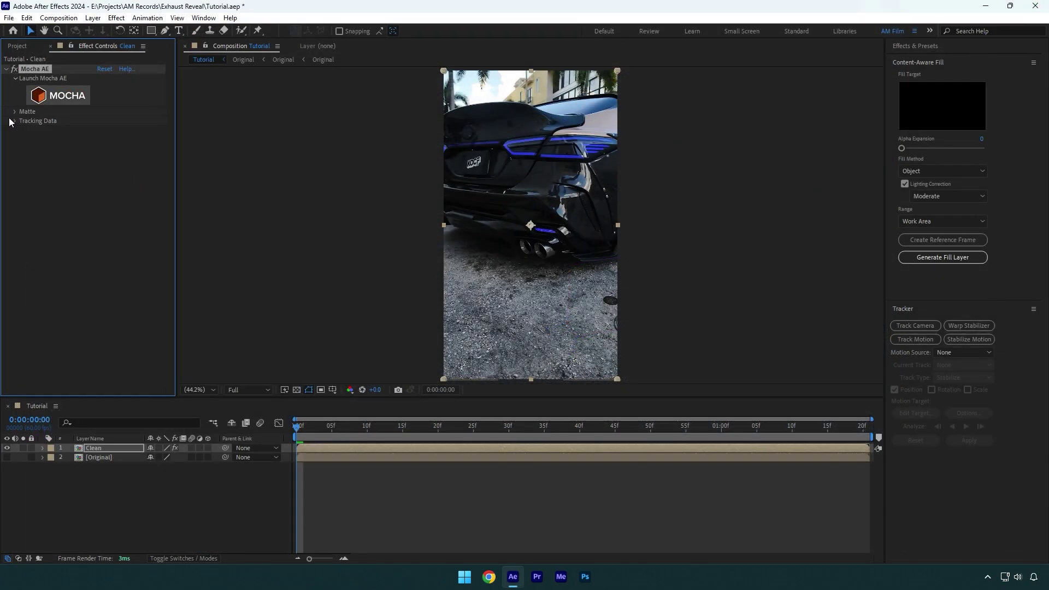
- Create an After Effects mask from the Mocha track on Clean and set it to Subtract
click(14, 111)
click(118, 175)
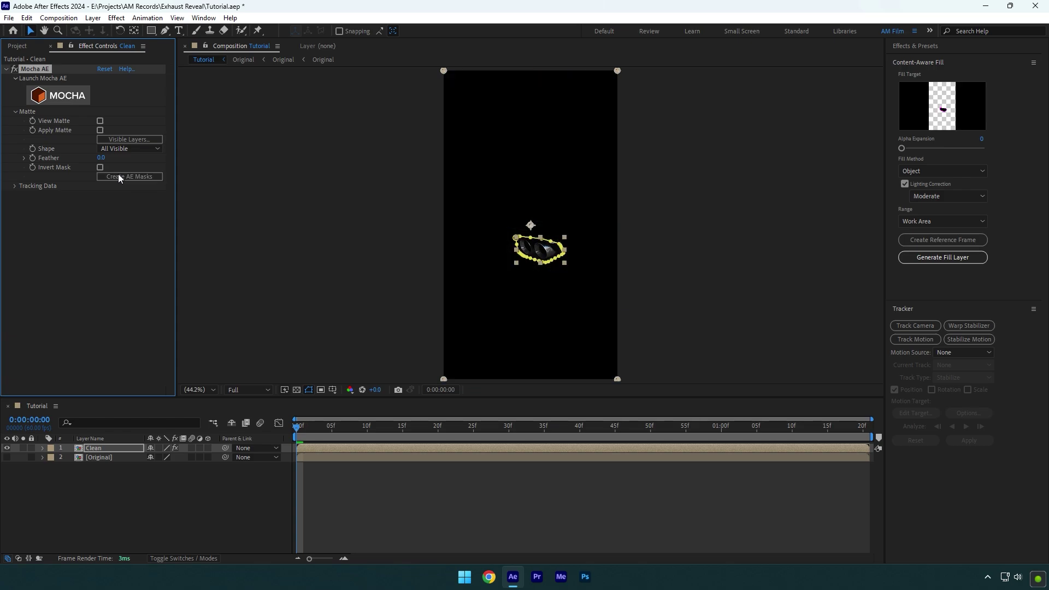
click(98, 446)
key(m)
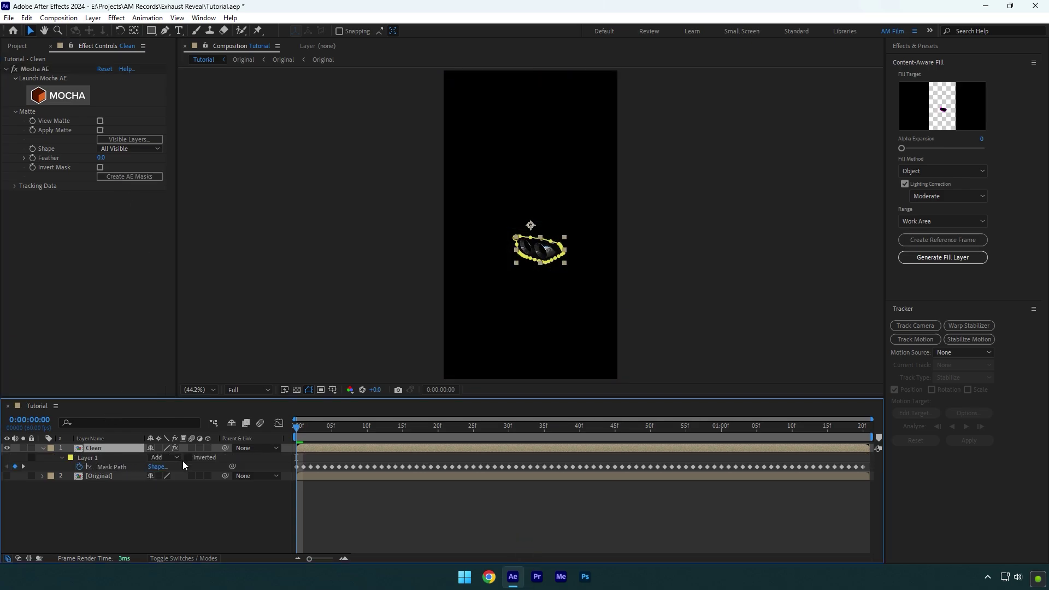
click(175, 457)
click(185, 493)
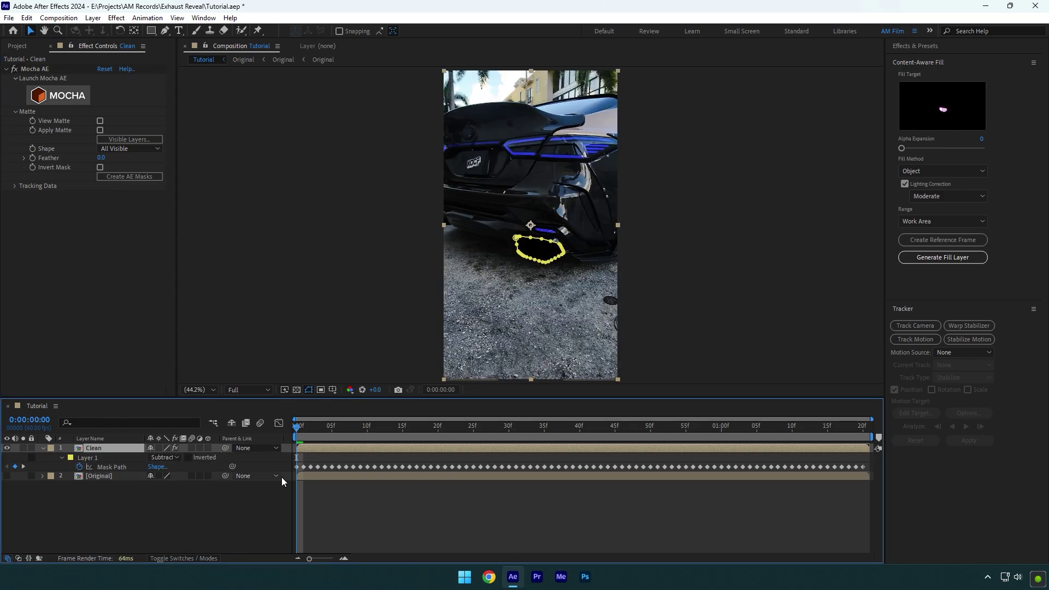
- Create a reference frame and fill its exhaust hole in Photoshop with the Remove Tool, then save
click(960, 240)
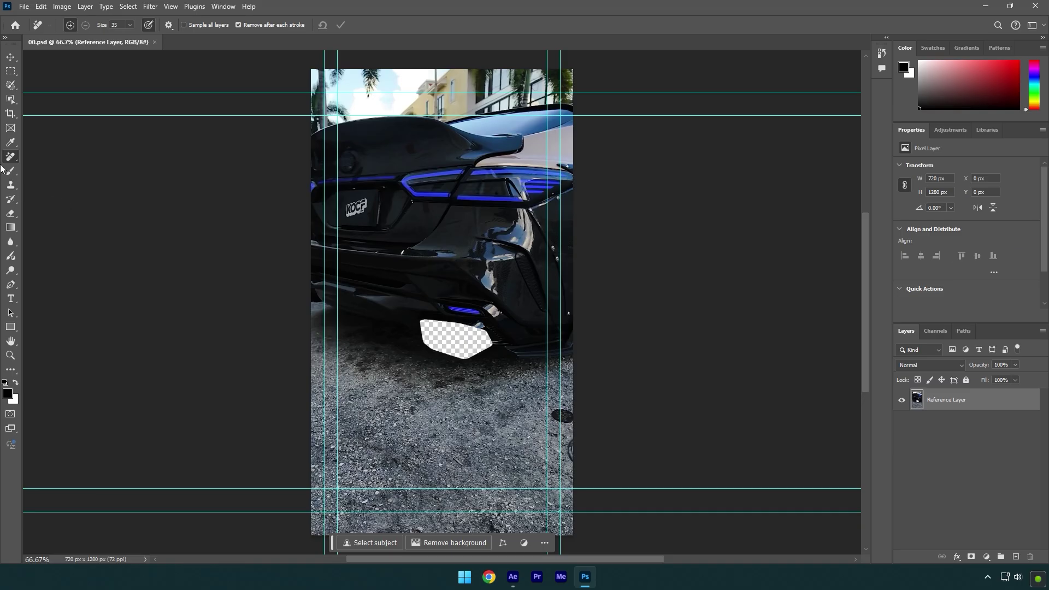
right_click(7, 156)
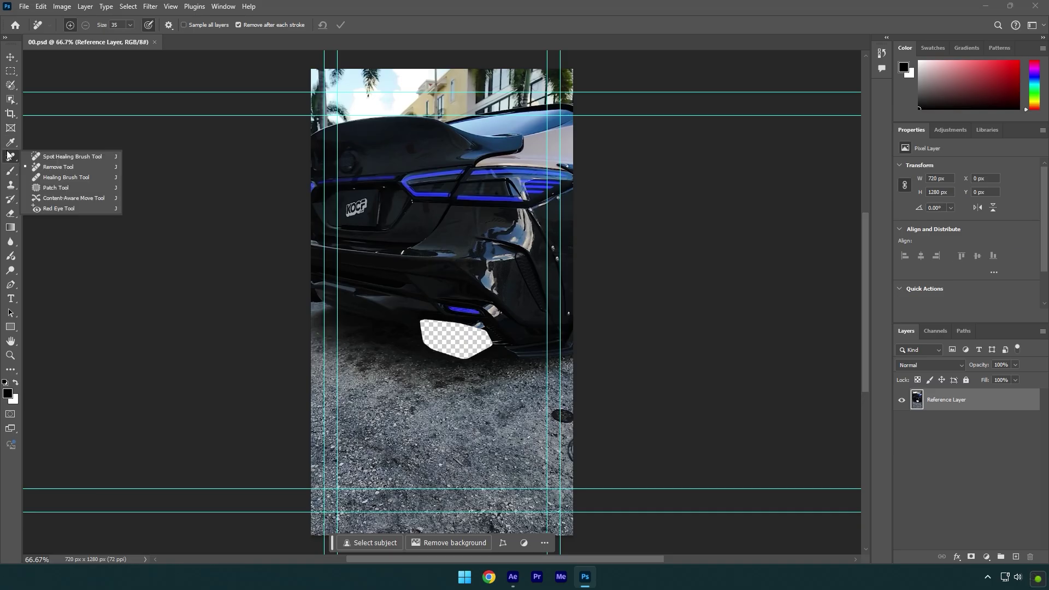
click(58, 167)
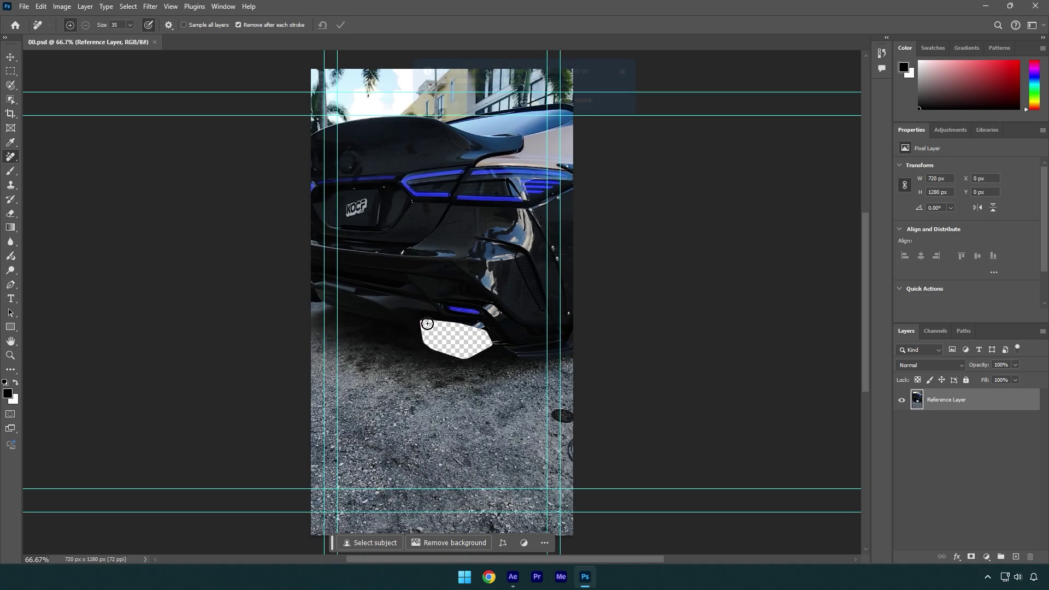
mouse_move(420, 324)
mouse_down()
mouse_move(483, 345)
mouse_move(436, 330)
mouse_up()
key(ctrl+s)
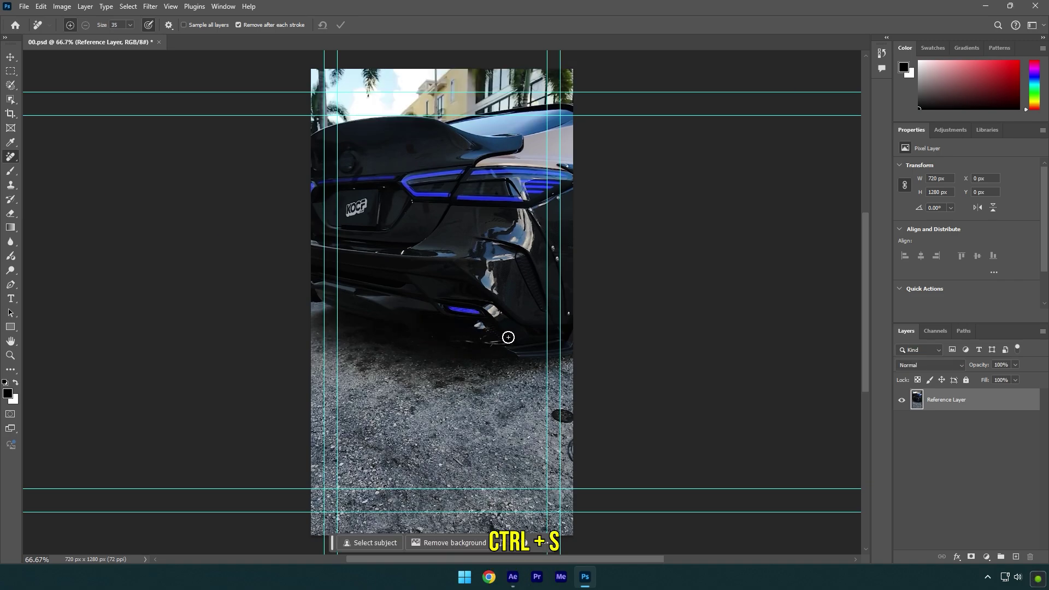
key(alt+Tab)
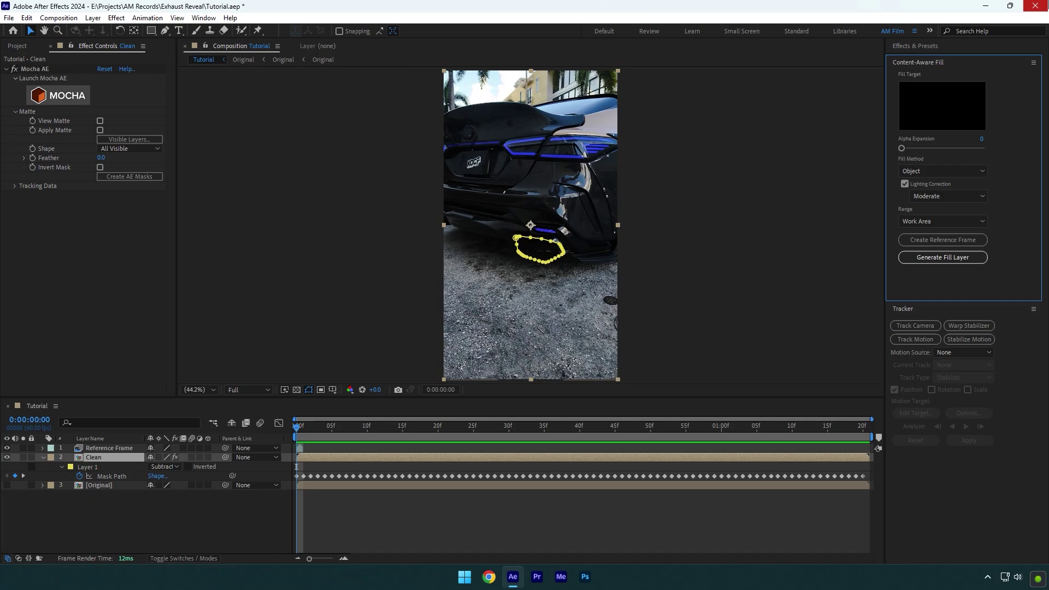
- Generate the Content-Aware Fill layer and scrub the clip to confirm the exhausts are gone
click(945, 258)
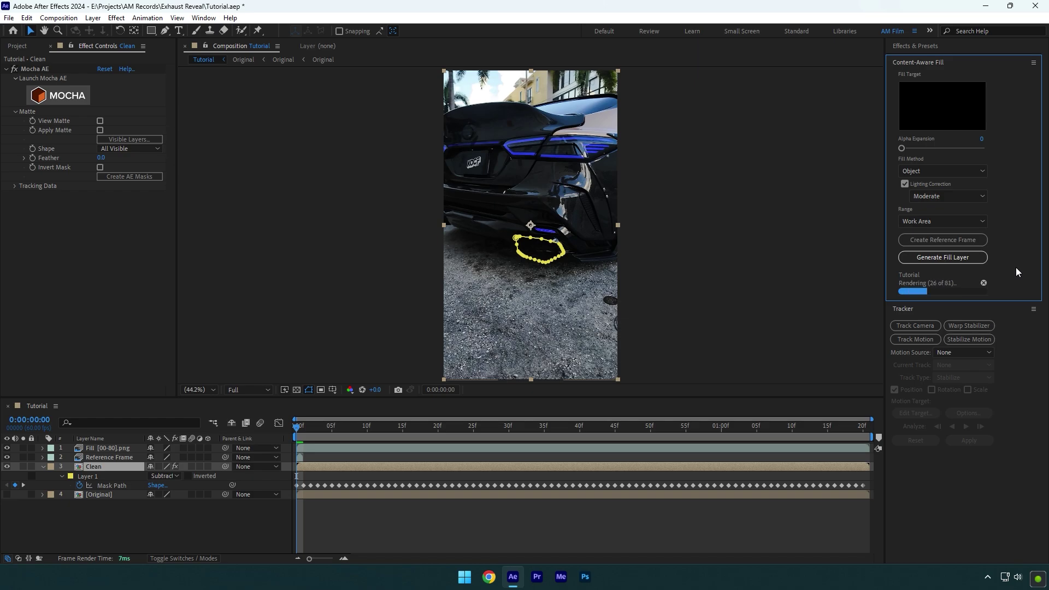
drag(361, 428, 222, 435)
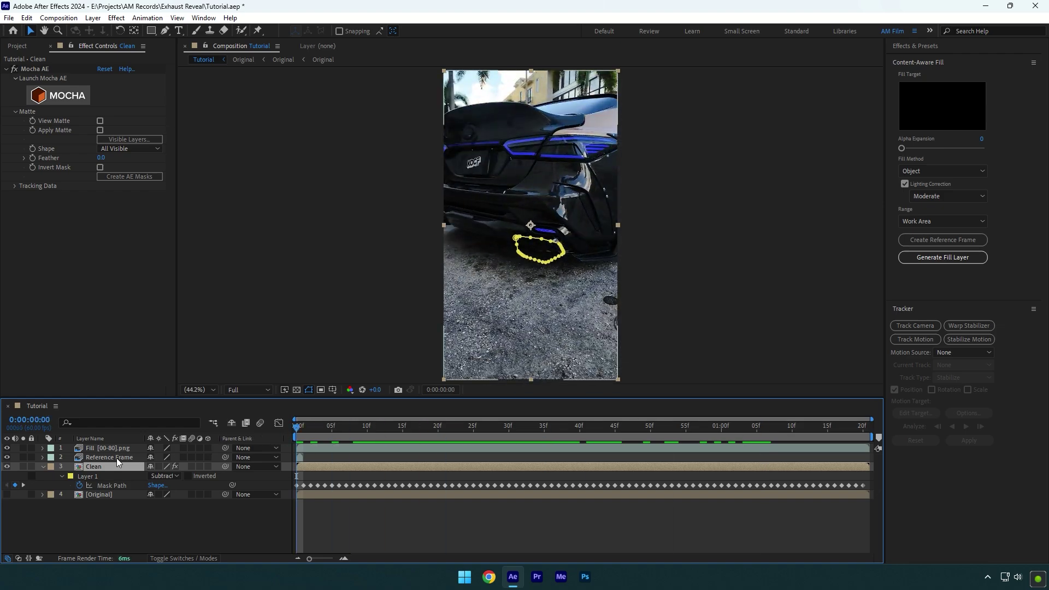
click(45, 466)
- Duplicate Original, move the copy to the top, rename it 'Exhaust 1', and make it visible
click(97, 476)
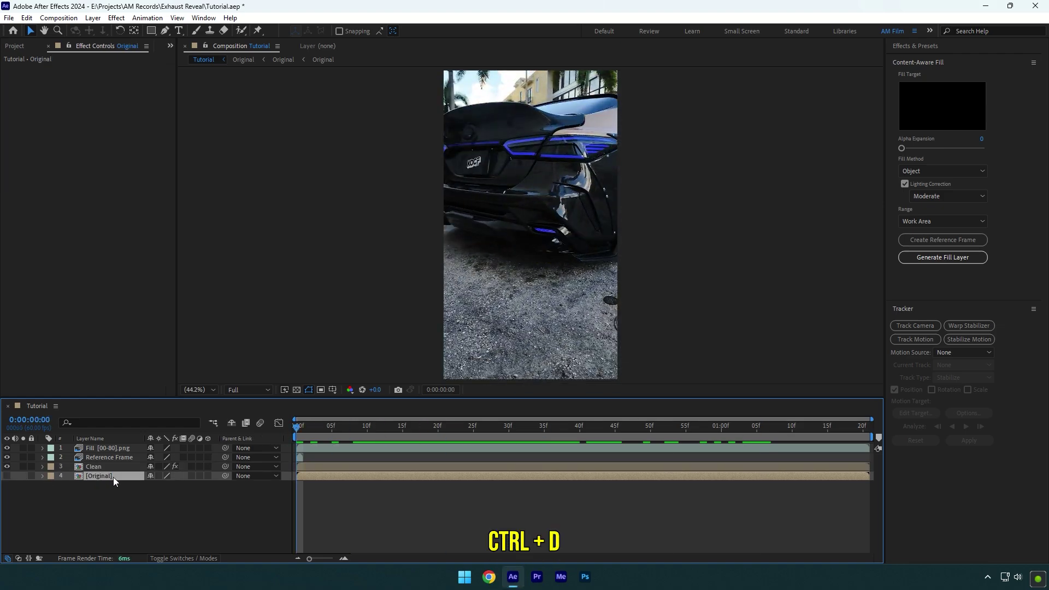
key(ctrl+d)
drag(100, 477, 100, 448)
right_click(101, 448)
click(133, 415)
text(Exhaust 1)
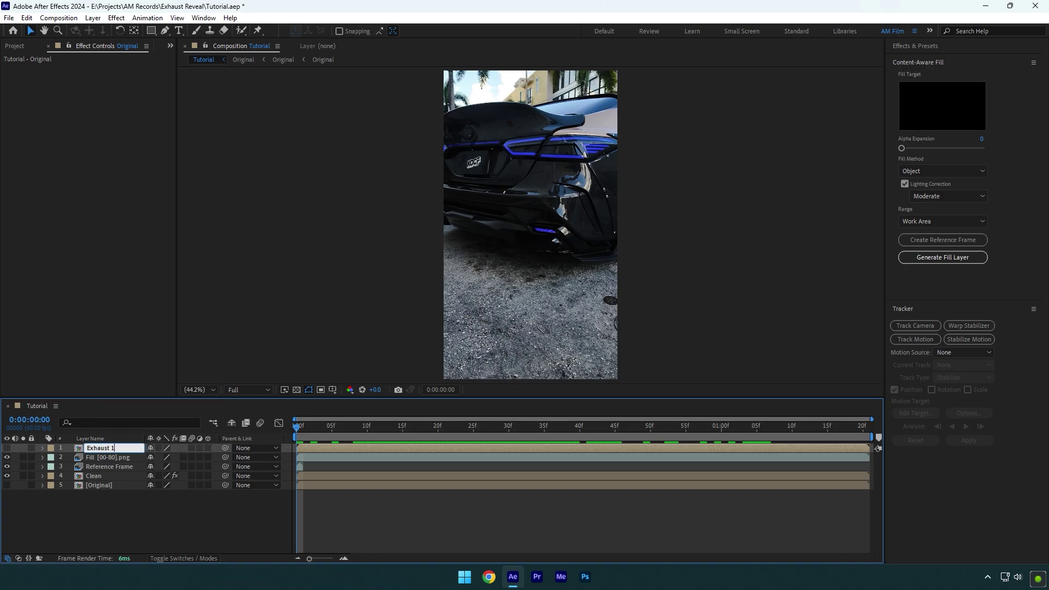
key(Return)
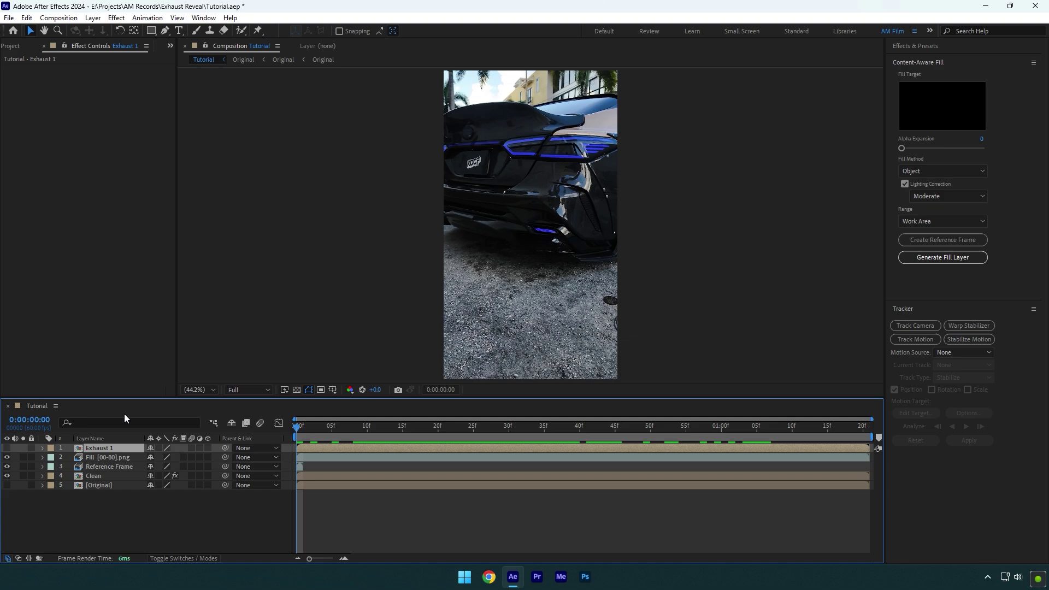
click(7, 448)
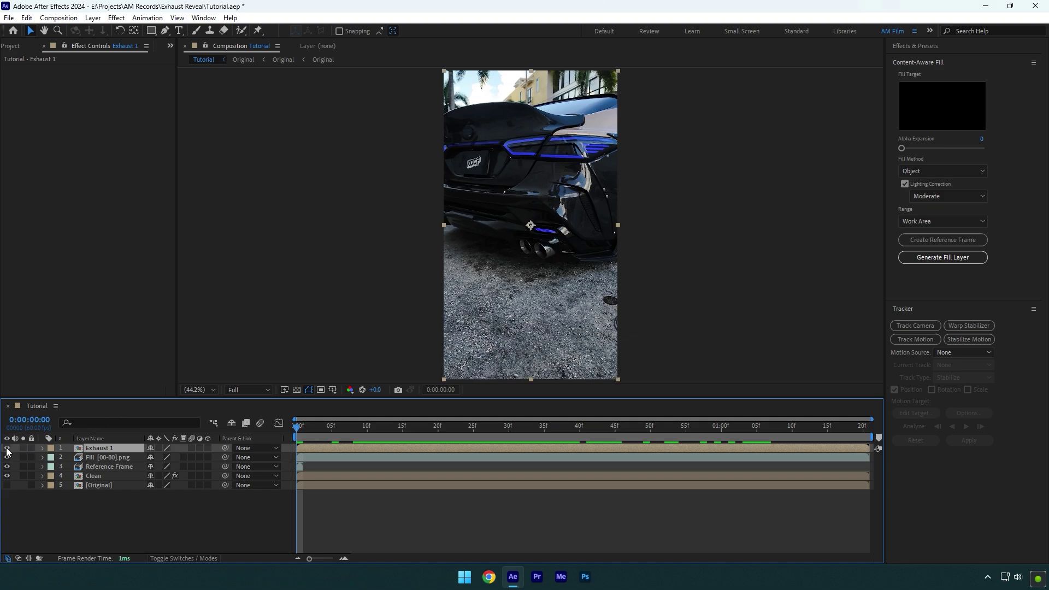
- Apply Mocha AE to Exhaust 1 and open its footage in Mocha
key(ctrl+space)
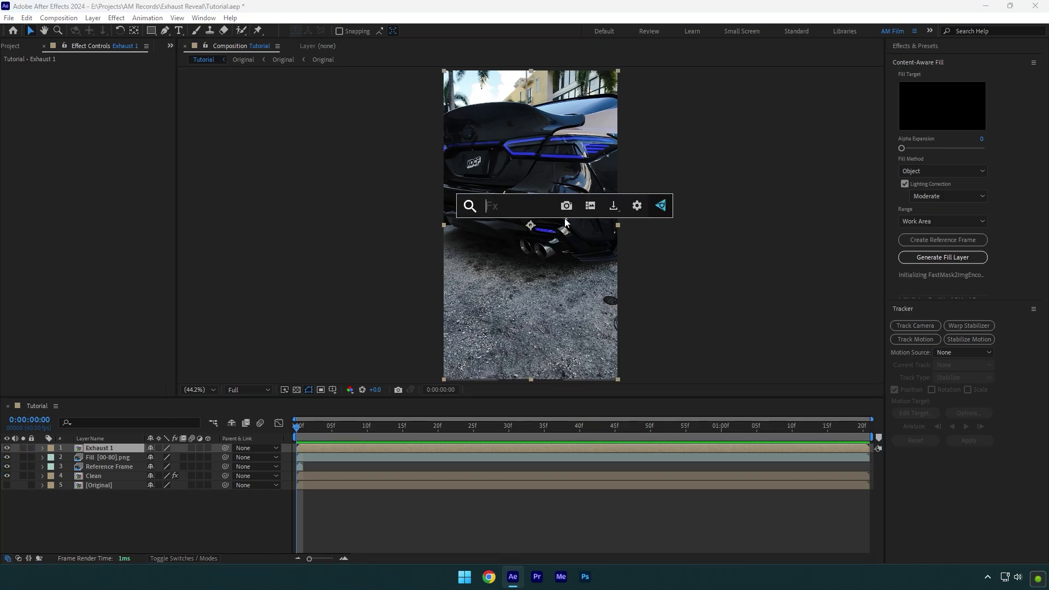
text(moc)
key(Return)
click(61, 90)
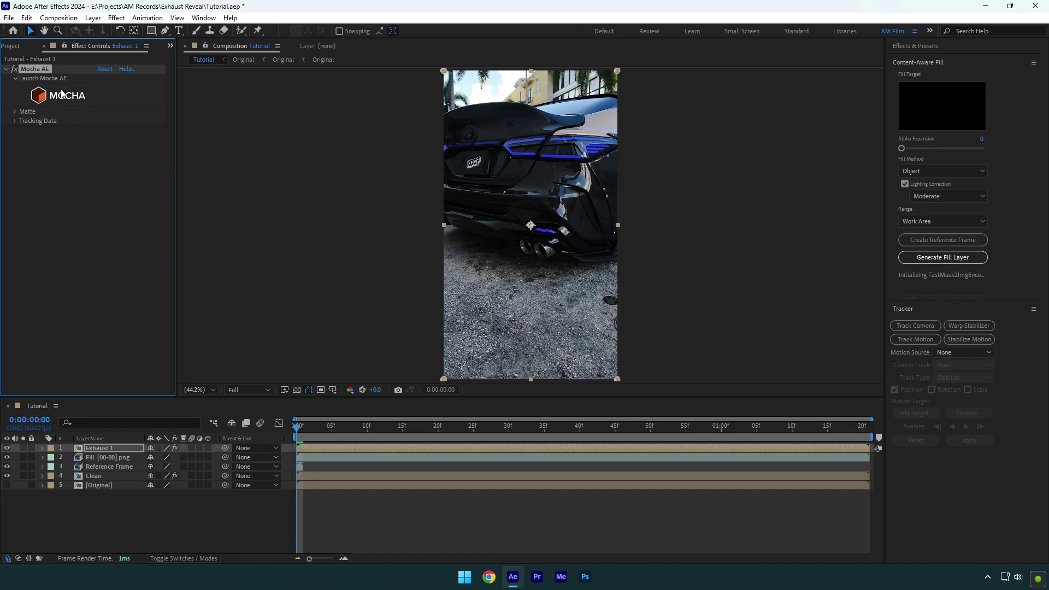
- Begin an X-spline outline along the left exhaust pipe's edge
click(110, 35)
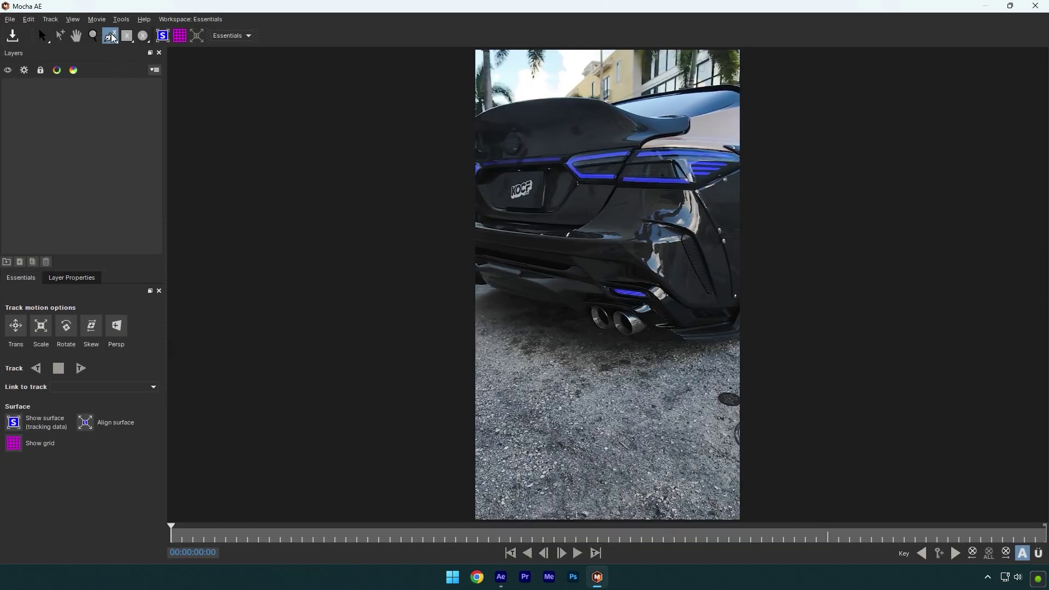
scroll(632, 338, up, 4)
scroll(632, 337, up, 3)
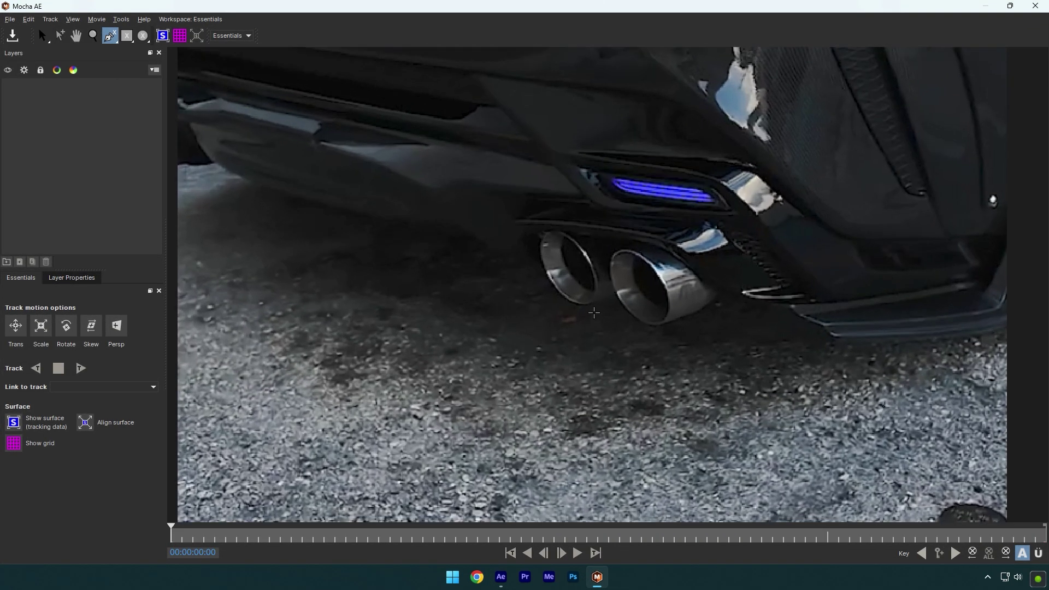
click(528, 205)
click(530, 225)
click(531, 243)
click(534, 259)
click(547, 285)
- Extend the spline around both exhaust pipes and close it
click(560, 296)
click(571, 302)
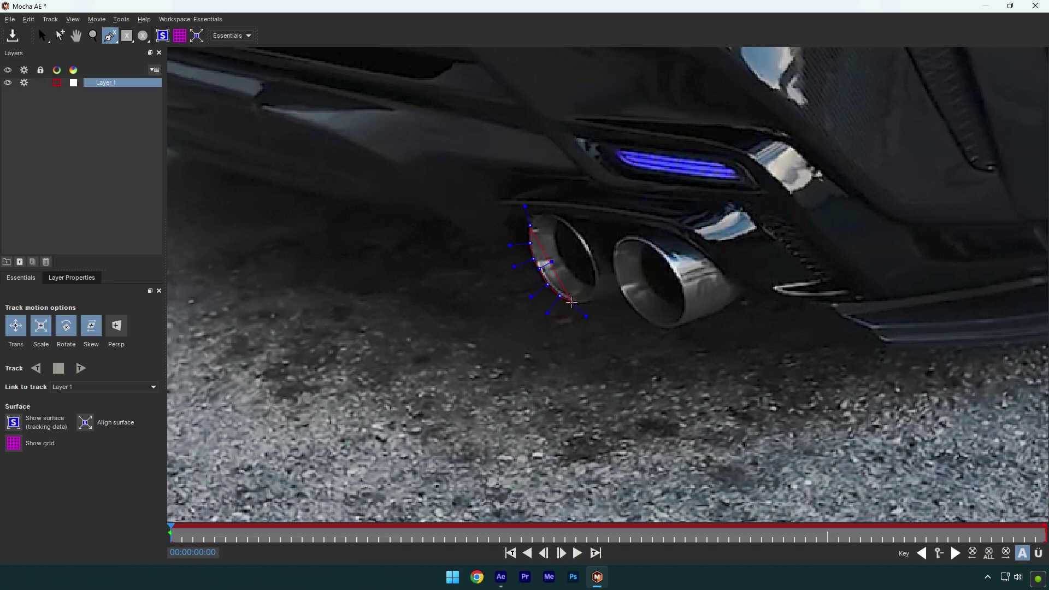
click(587, 302)
click(624, 297)
click(615, 273)
click(615, 246)
click(637, 230)
click(600, 221)
click(530, 214)
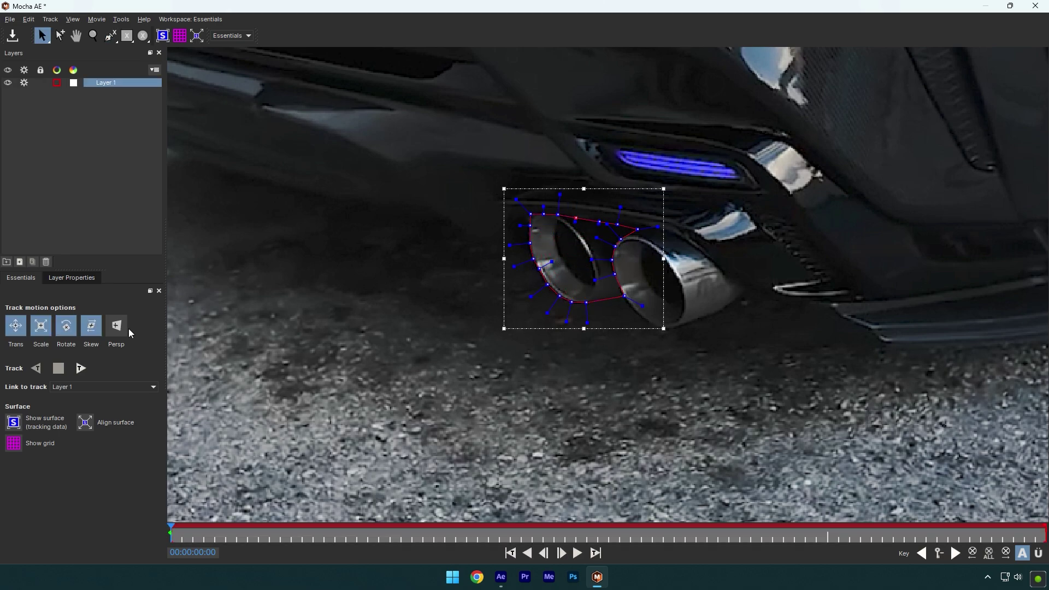
- Track the pipe spline forward to the last frame and save the Mocha work
click(83, 365)
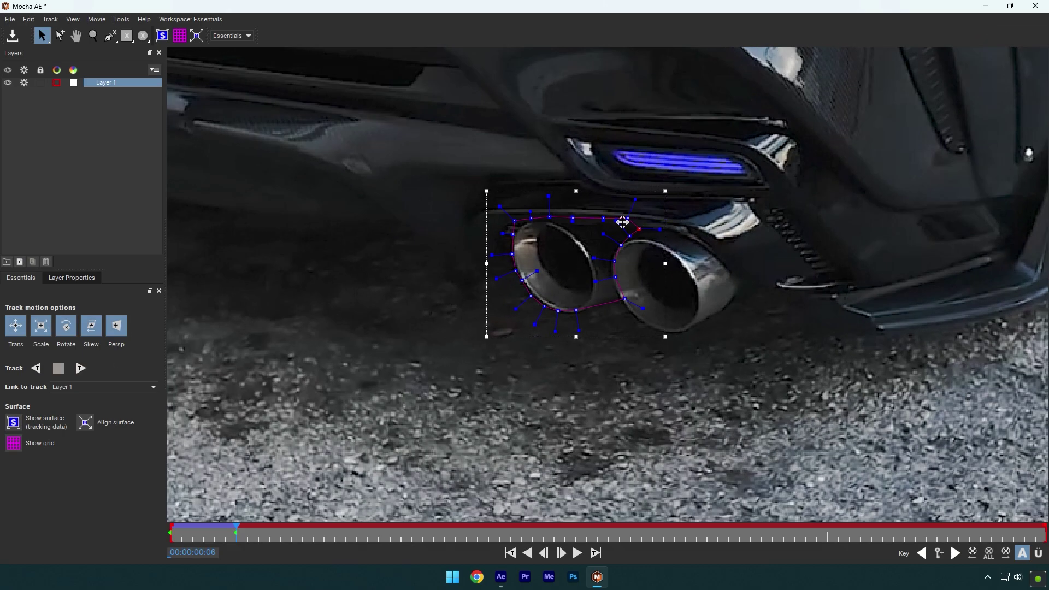
click(611, 259)
click(82, 369)
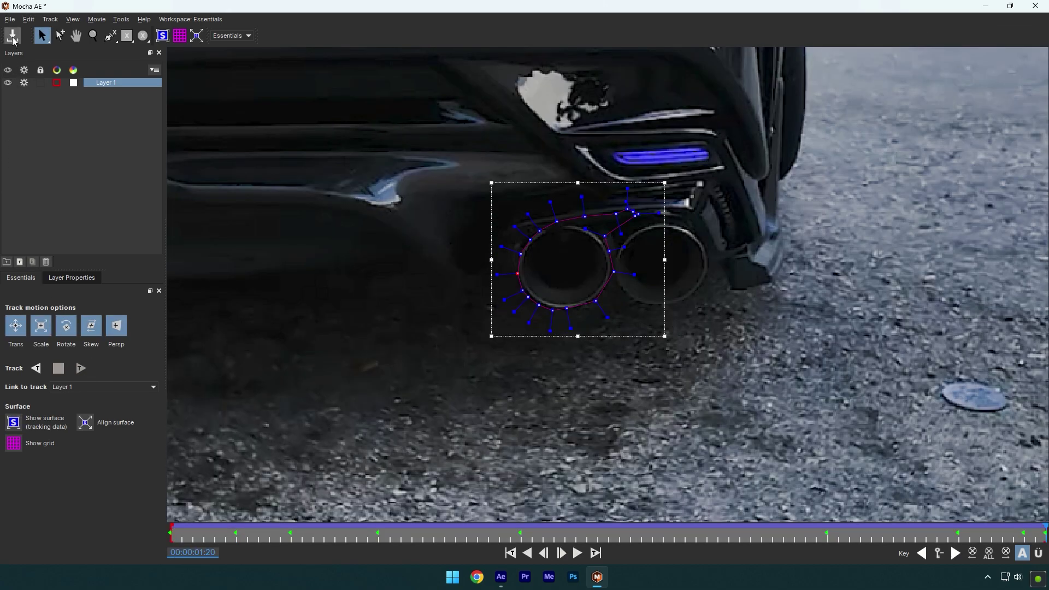
click(12, 35)
- Return to After Effects, expand the Mocha matte settings, and preview the composition
click(1036, 6)
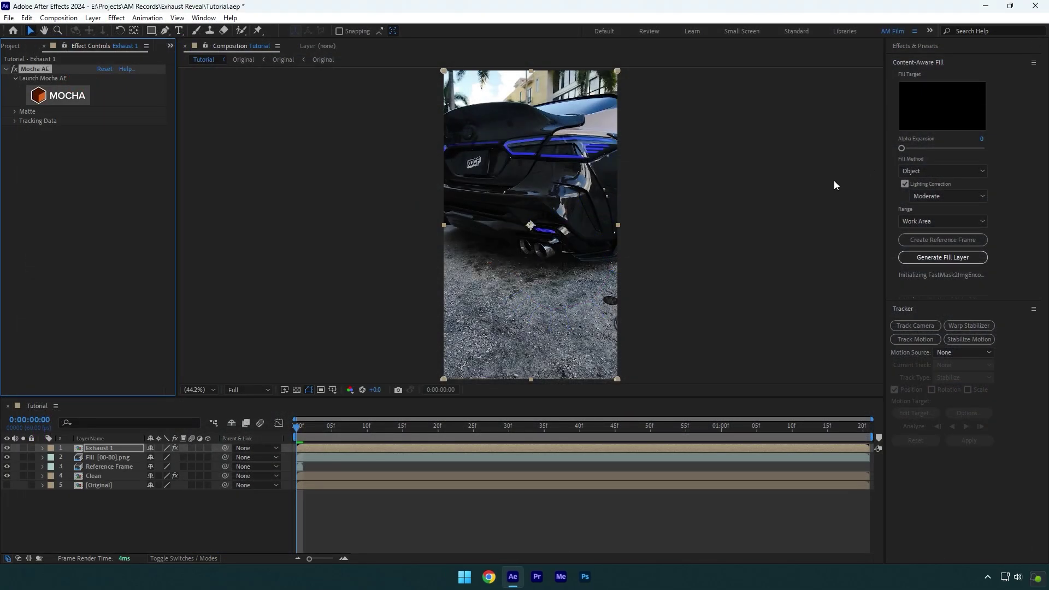
click(15, 111)
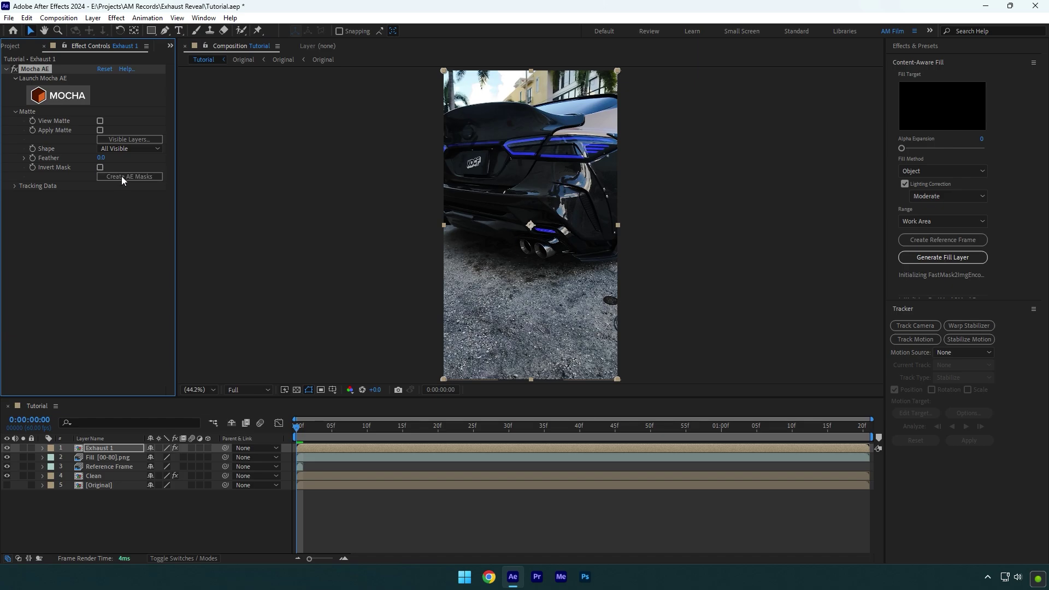
click(309, 465)
key(space)
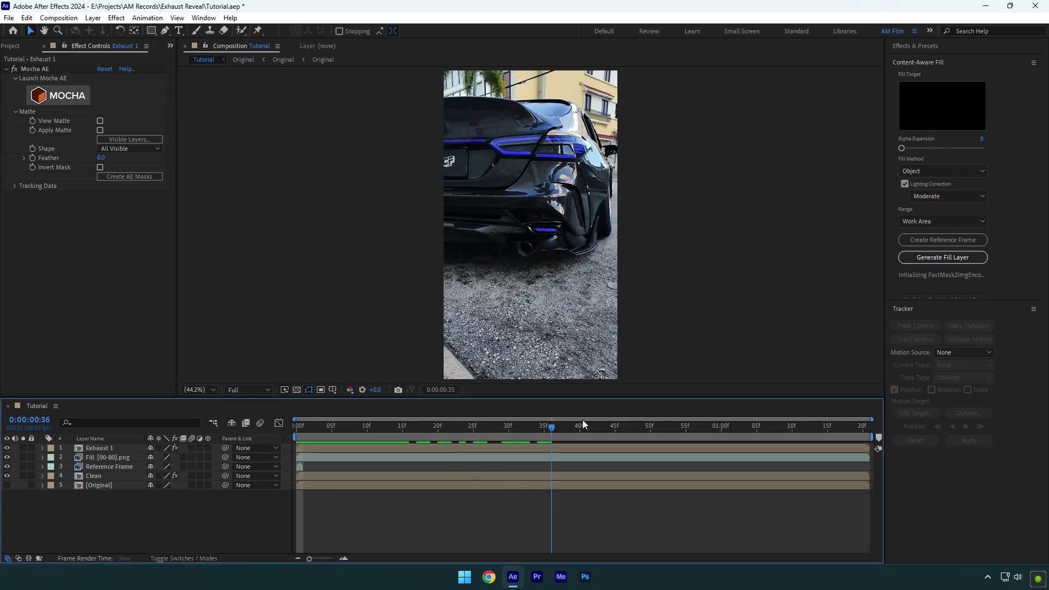
key(space)
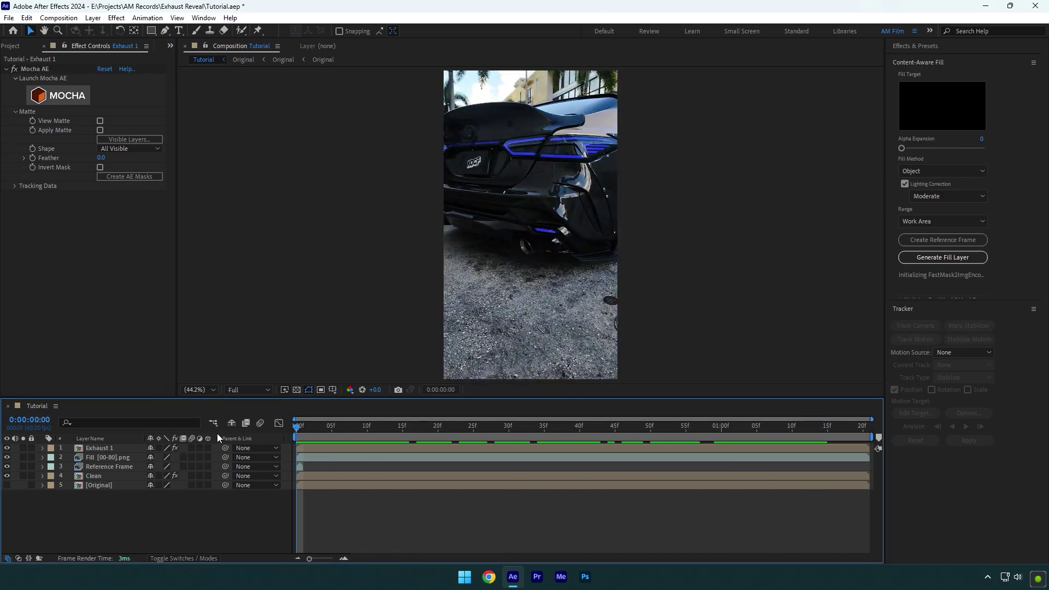
- Duplicate Exhaust 1 as Exhaust 2 and delete the copied Layer 1 mask
click(100, 448)
key(ctrl+d)
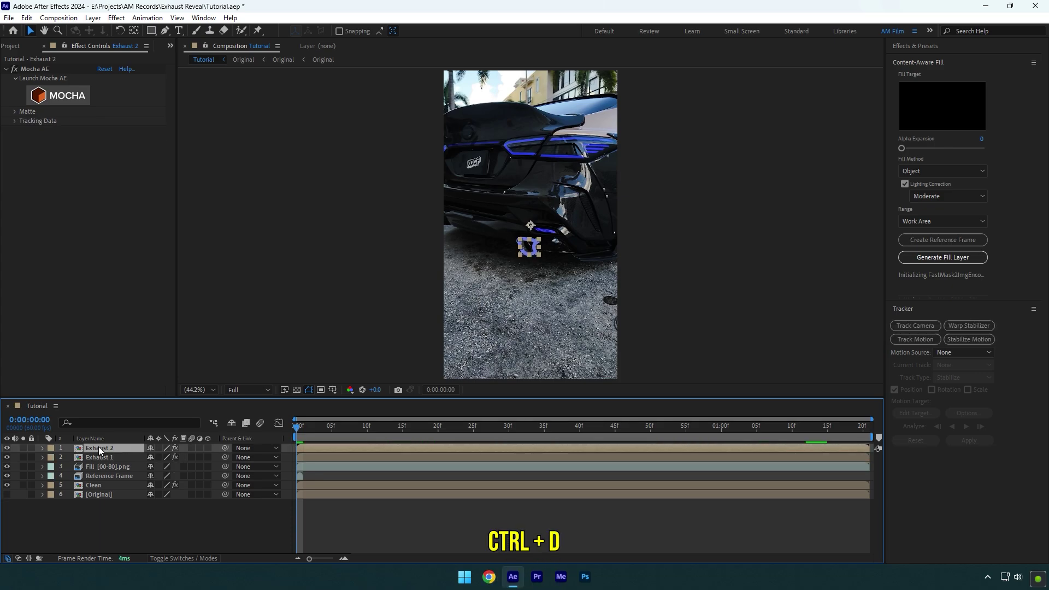
key(m)
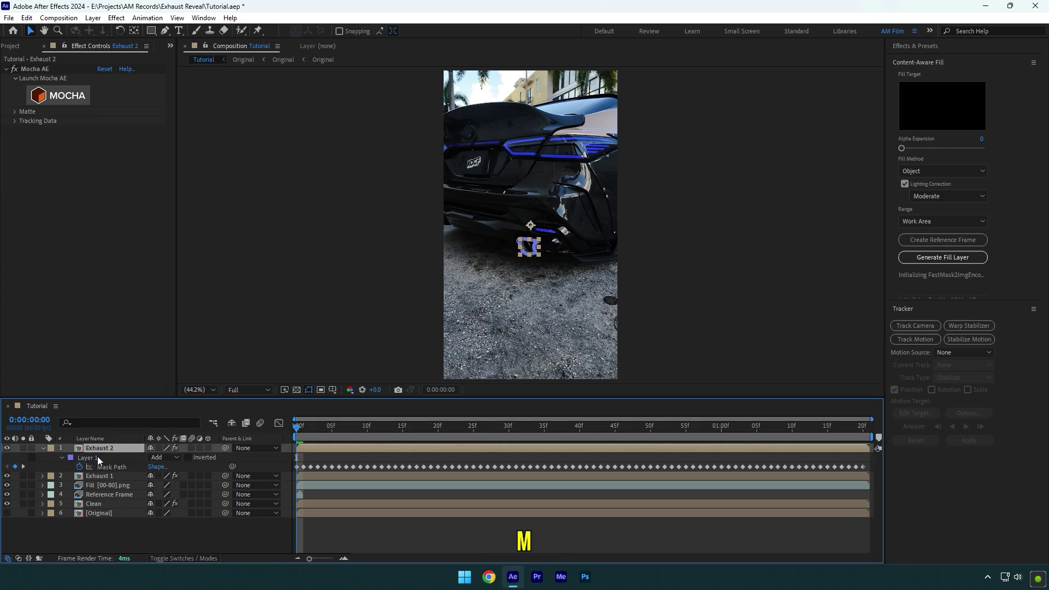
click(94, 458)
key(Delete)
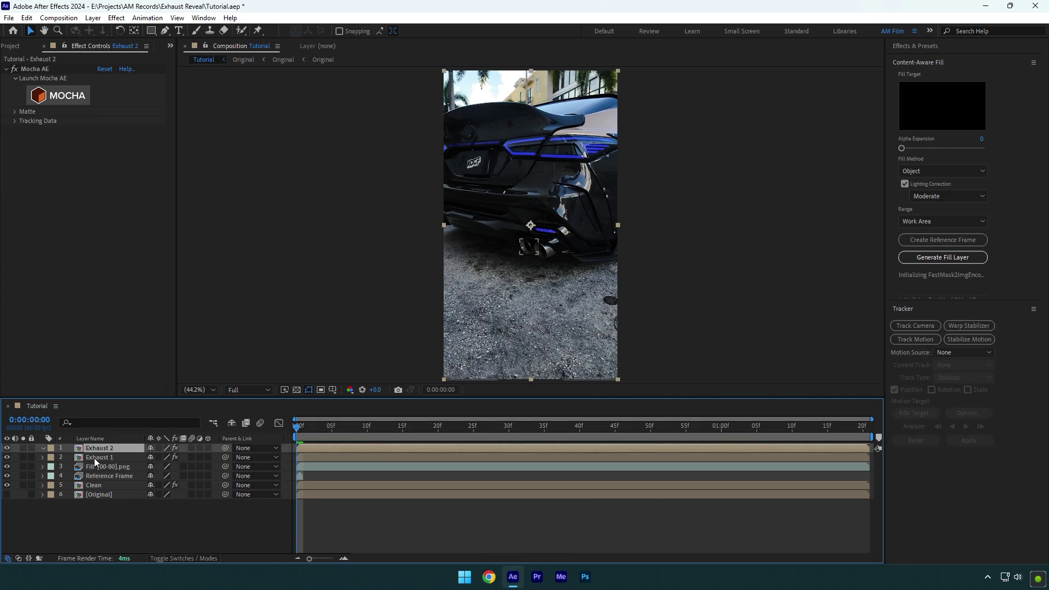
- Open Exhaust 2's footage in Mocha and begin an X-spline around the right pipe
click(103, 69)
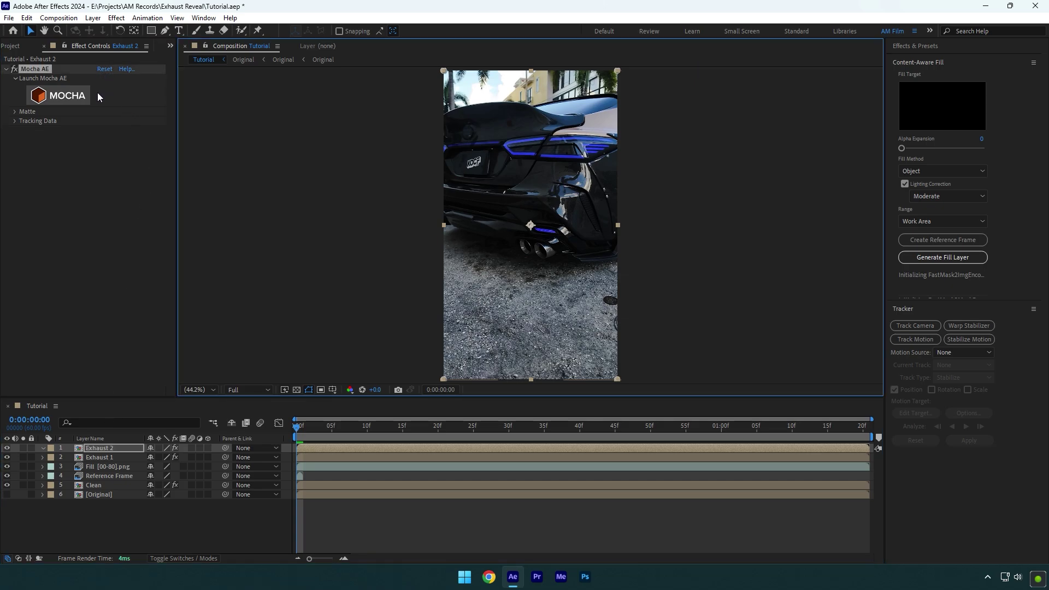
click(65, 98)
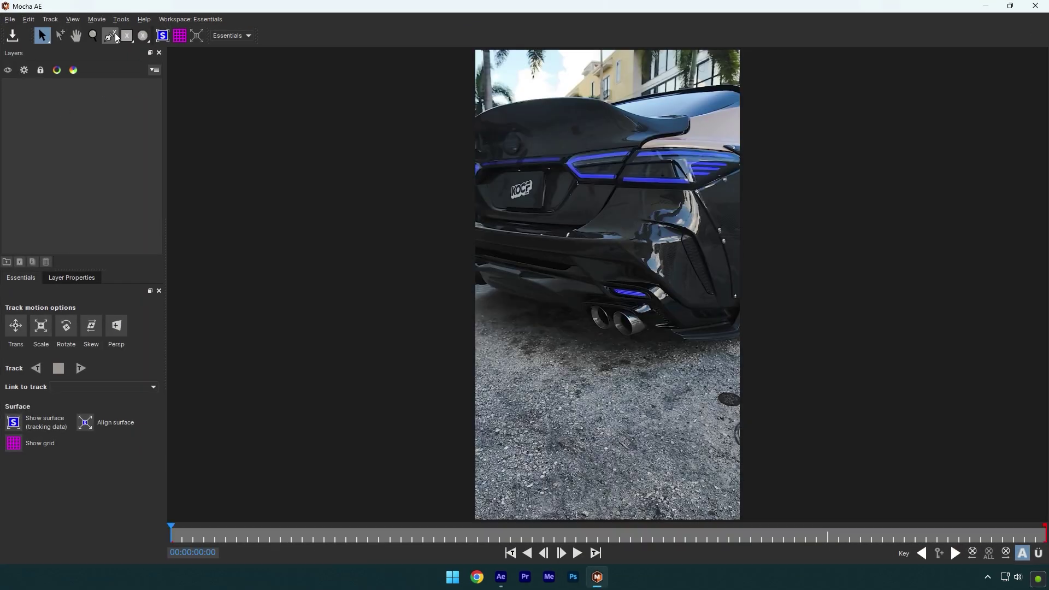
click(111, 36)
scroll(642, 345, up, 5)
click(556, 283)
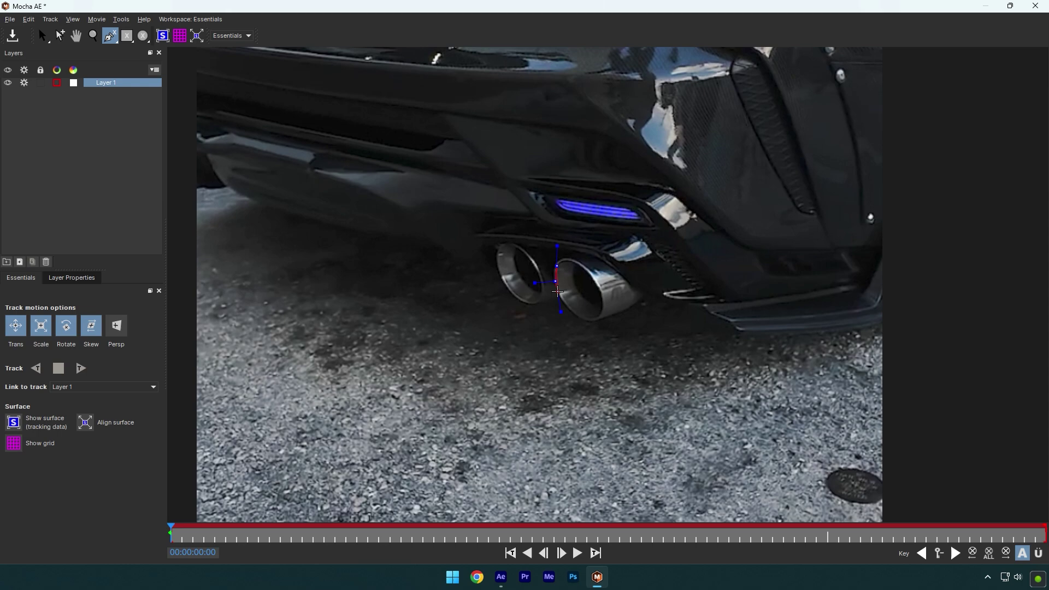
click(565, 309)
click(581, 319)
- Finish and close the right-pipe spline, then track it forward through the clip
click(601, 319)
click(621, 313)
click(648, 295)
click(623, 263)
click(598, 258)
click(575, 253)
right_click(575, 253)
click(80, 369)
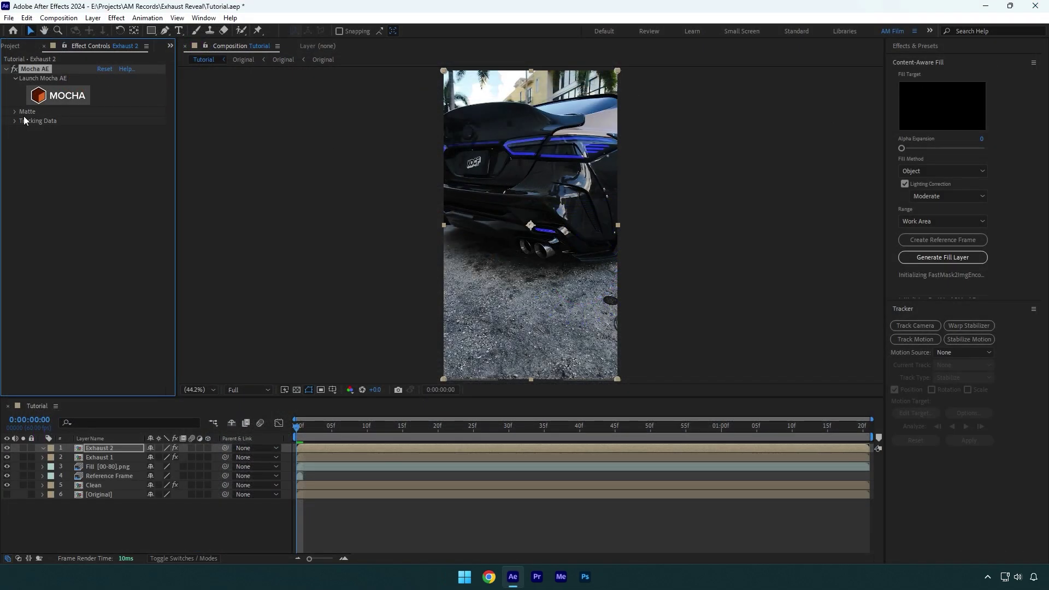
- Create the After Effects mask on Exhaust 2 from its Mocha track and preview it
click(15, 112)
click(121, 177)
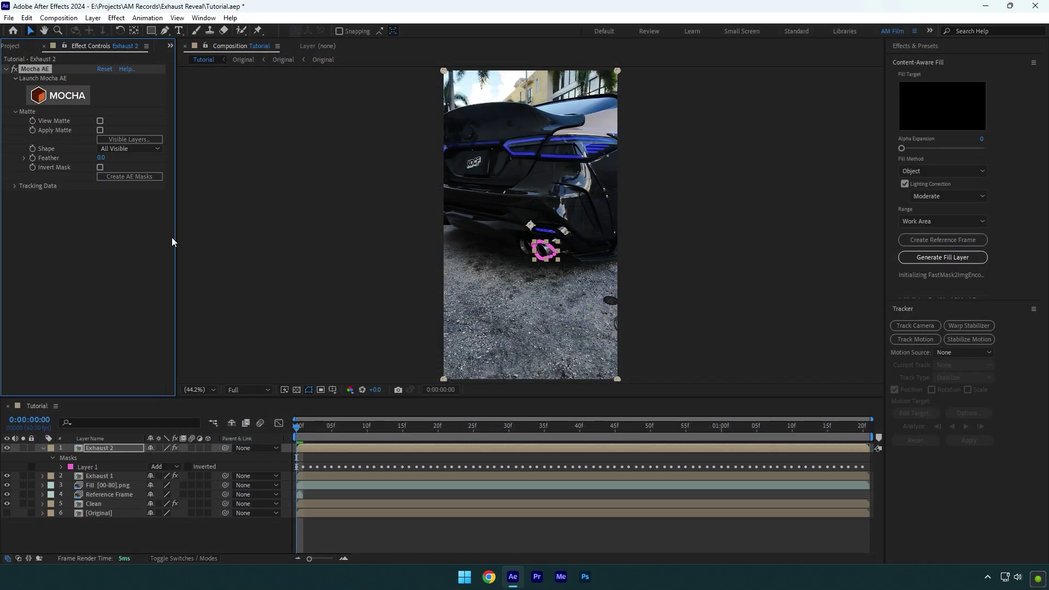
click(324, 450)
key(space)
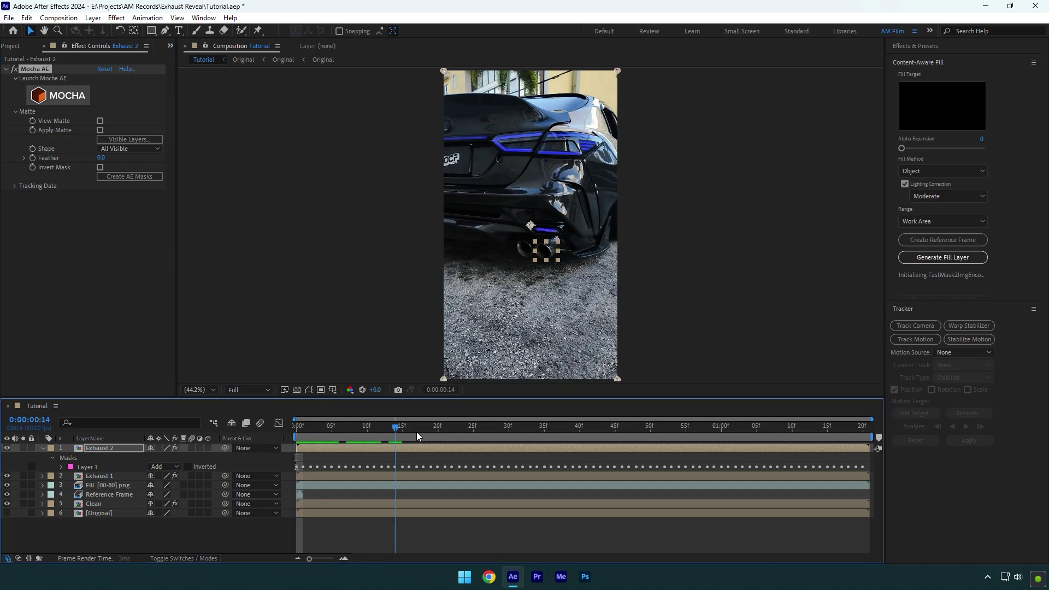
key(space)
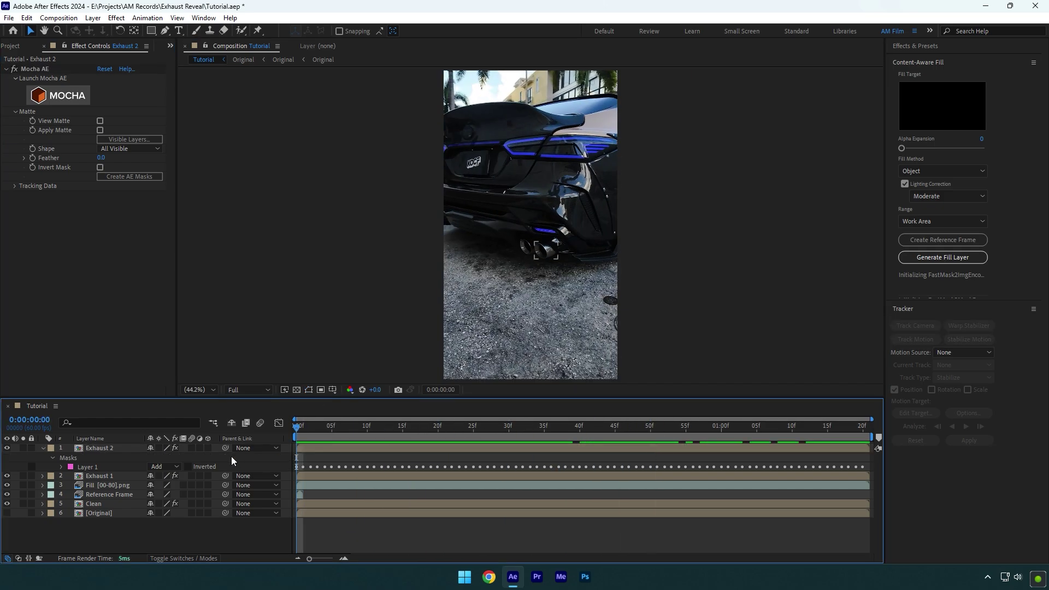
click(41, 448)
- Add a Position keyframe (360, 640) to Exhaust 1 at frame 35
click(110, 456)
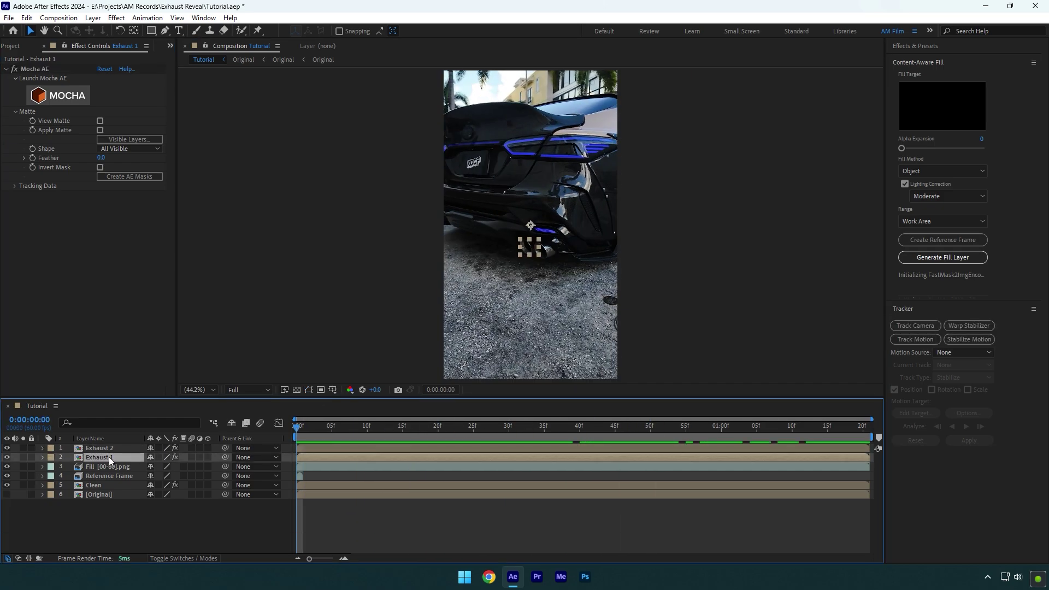
key(p)
drag(306, 426, 547, 425)
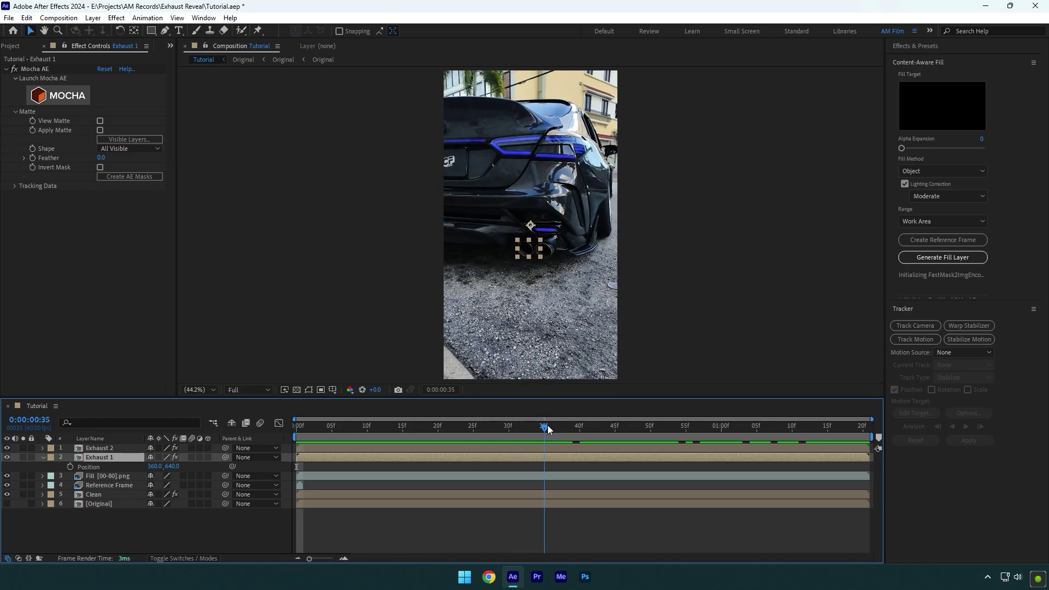
click(69, 467)
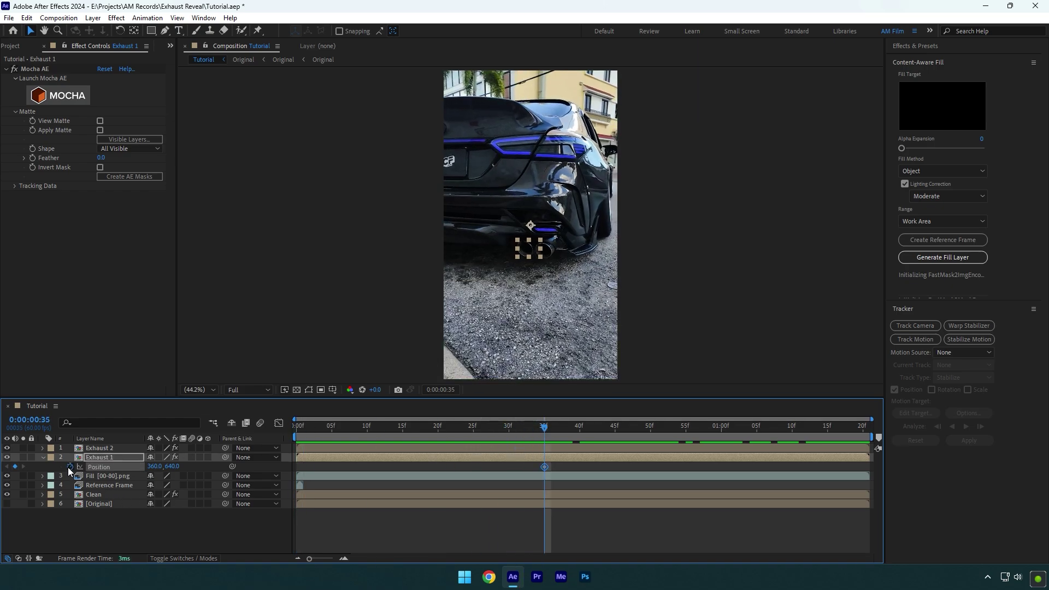
- Add a Position keyframe to Exhaust 2 at frame 49
click(98, 451)
key(p)
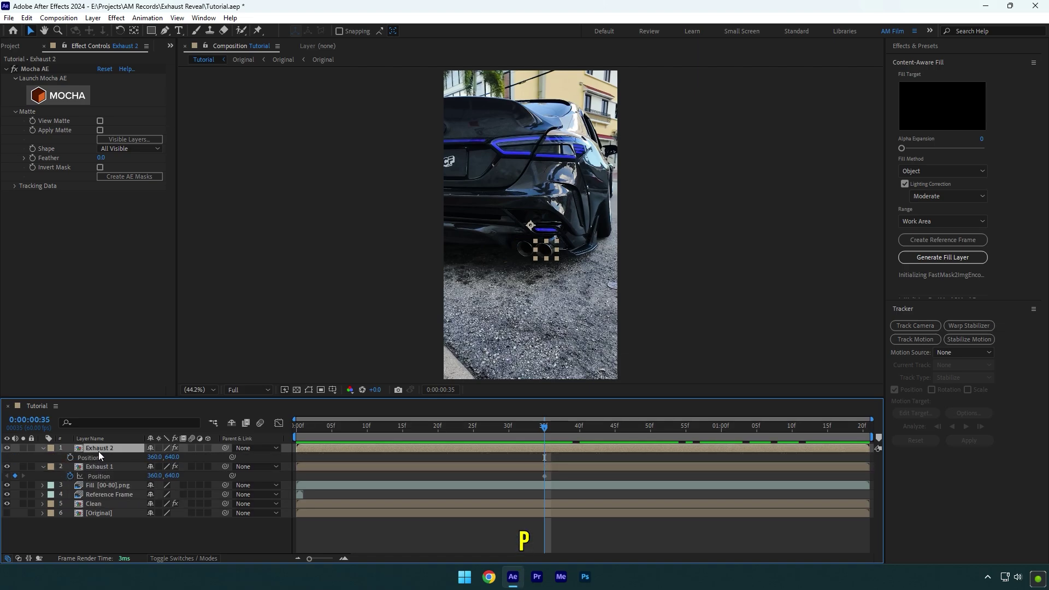
drag(545, 432, 647, 431)
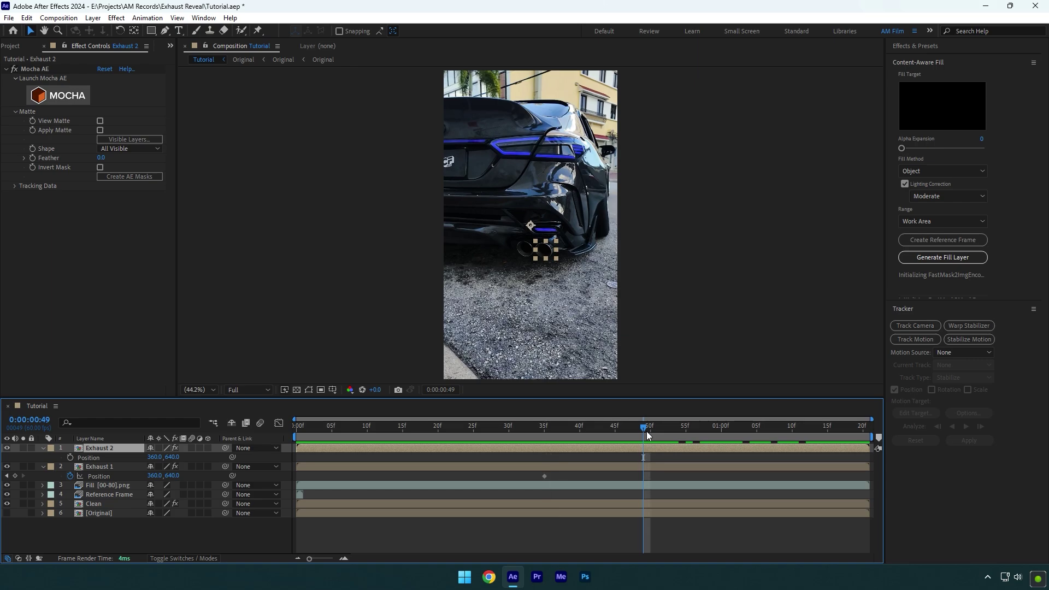
click(71, 457)
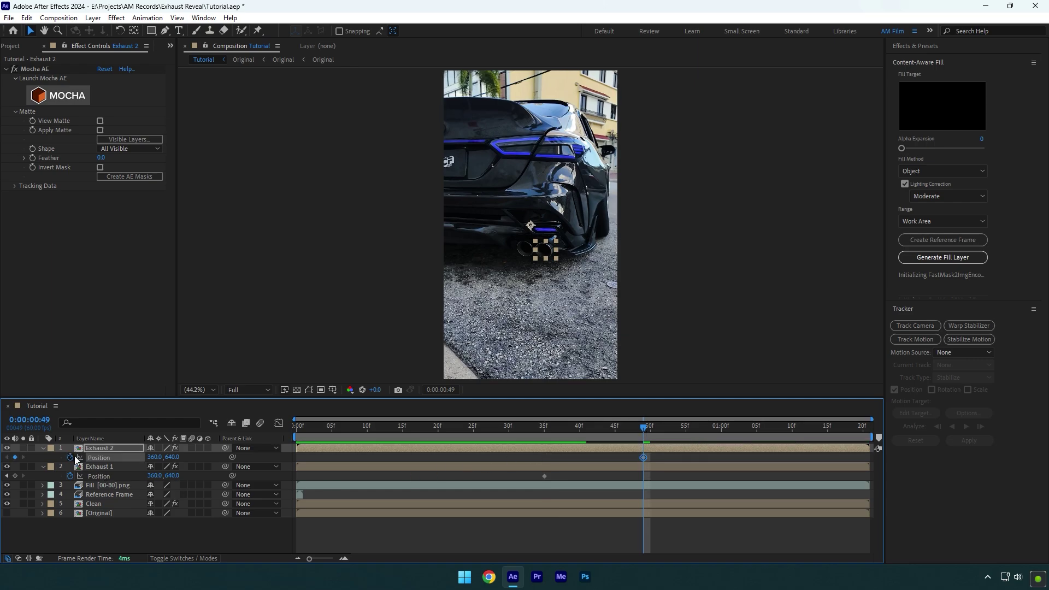
drag(644, 432, 288, 461)
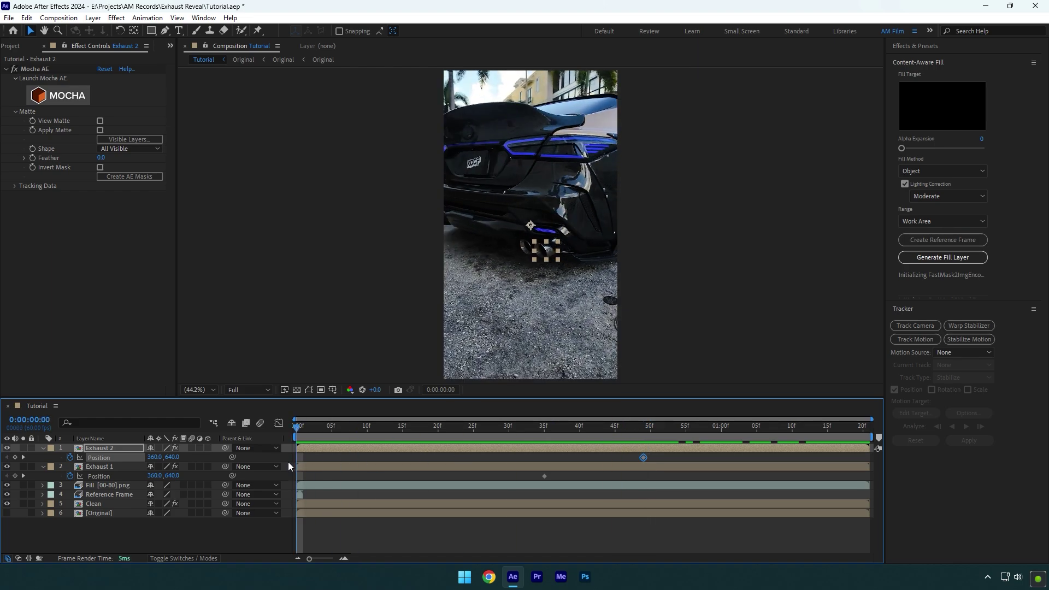
- At frame 0, raise Exhaust 1 to (390.4, 499.0) and Exhaust 2 to (375.8, 393.5) inside the bumper
click(117, 467)
drag(527, 253, 551, 189)
click(107, 449)
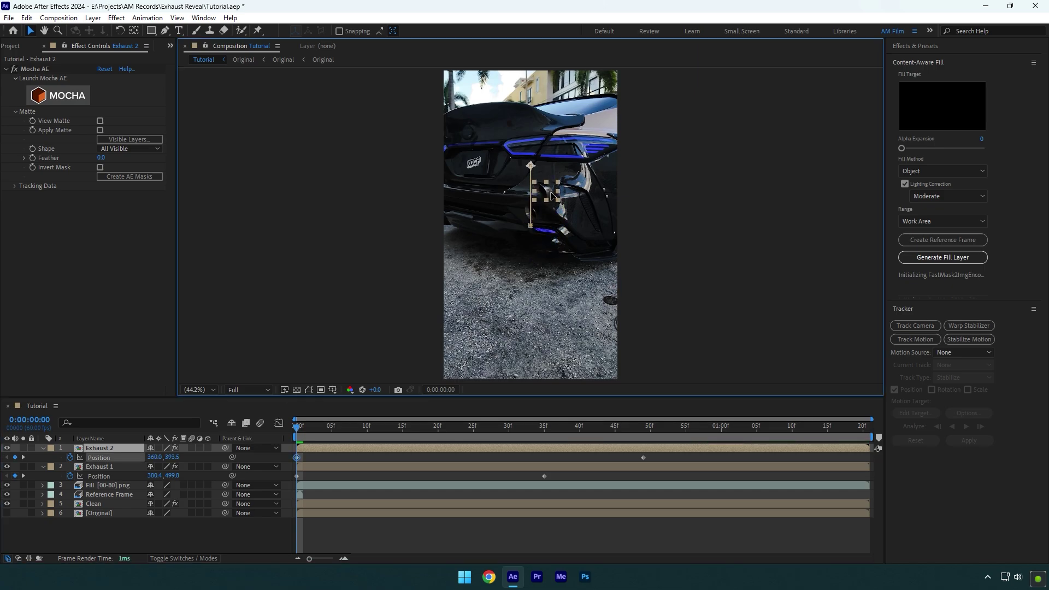
- Preview the exhaust slide-out, then apply Easy Ease to all four Position keyframes
key(space)
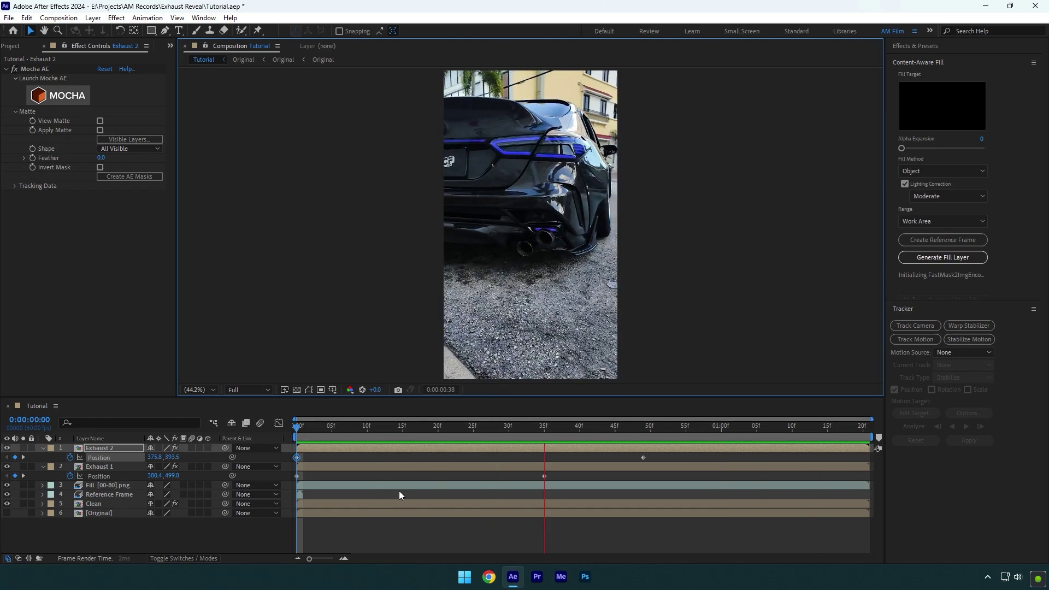
key(space)
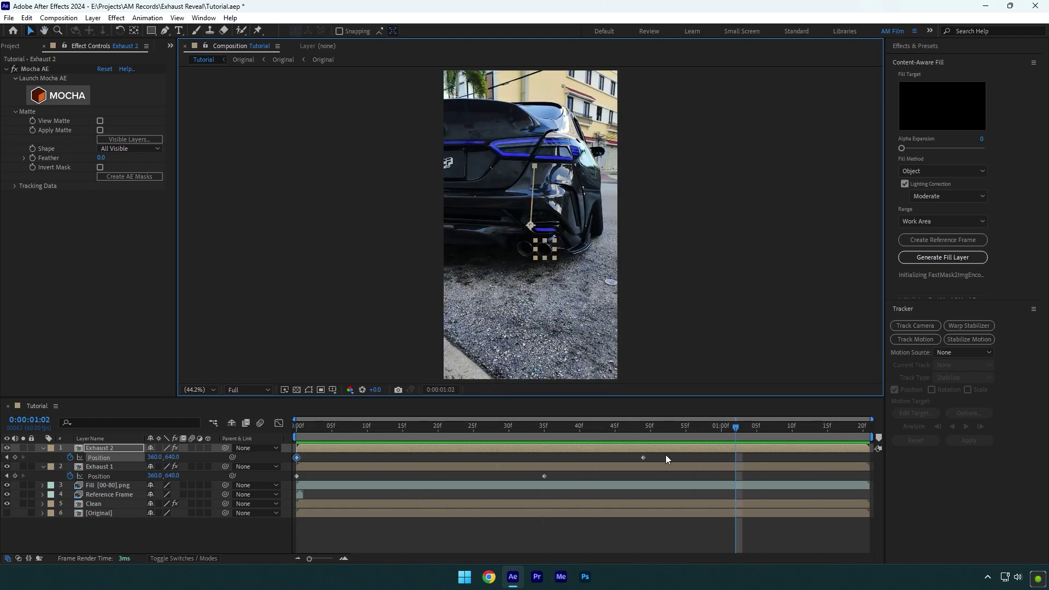
drag(666, 454, 241, 484)
key(F9)
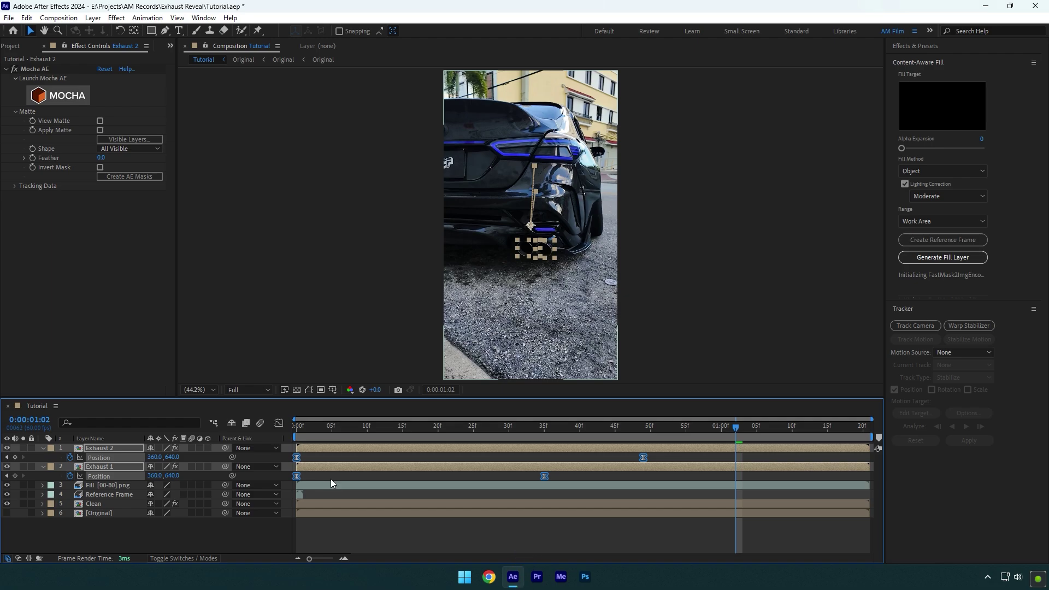
- In the Graph Editor, stretch the first Position keyframes' influence to 68.33% and preview the motion
click(278, 423)
drag(372, 516, 270, 543)
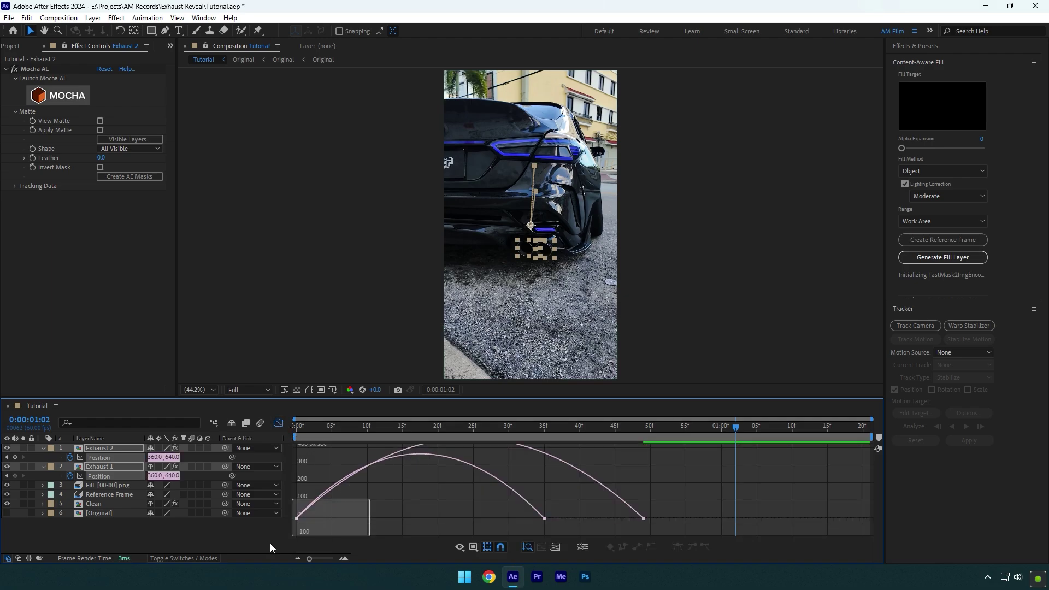
drag(379, 527, 418, 528)
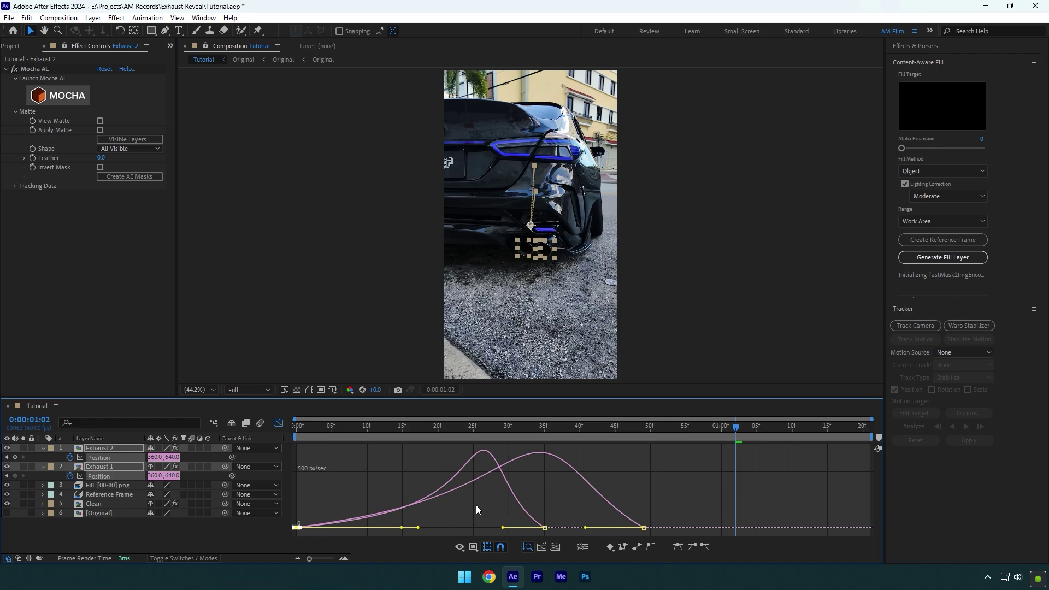
key(space)
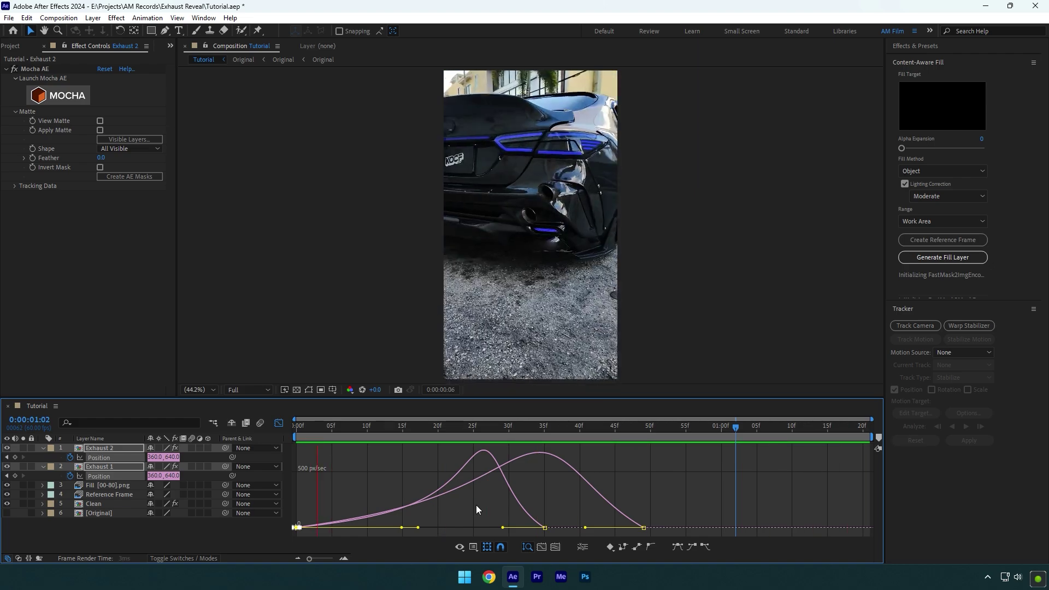
key(space)
- Back in the layer view at frame 13, enable motion blur for both exhaust layers
key(shift+F3)
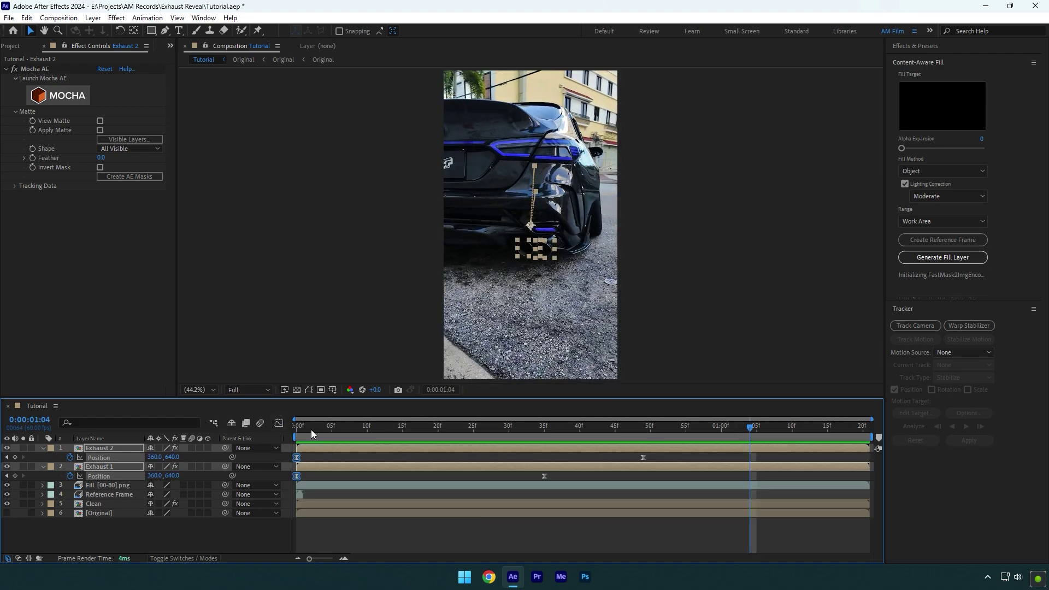
drag(310, 430, 388, 432)
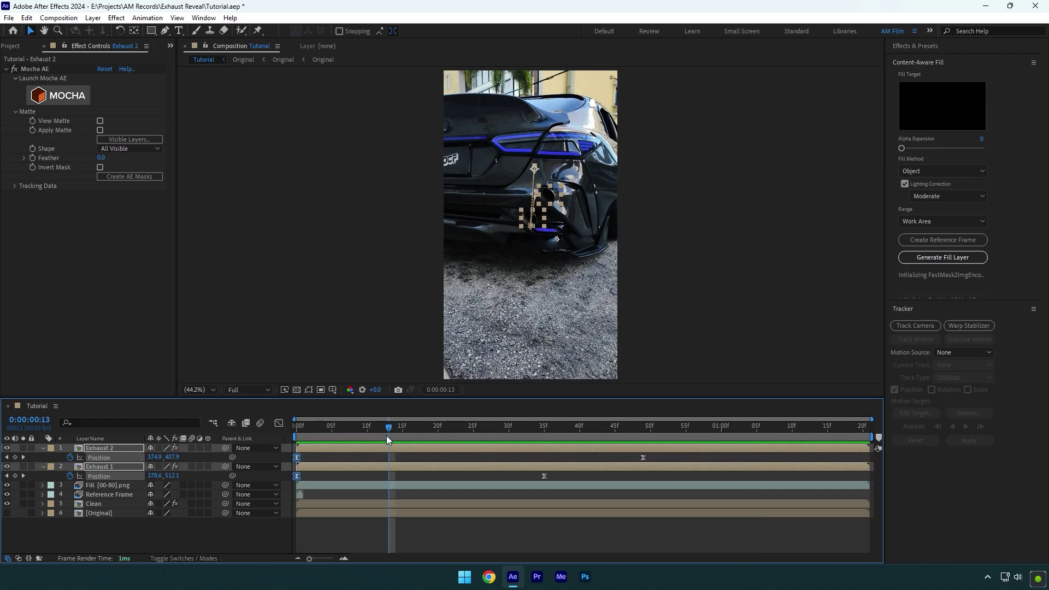
click(192, 448)
- Collapse the exhaust Position properties, deselect all layers and scrub to frame 41
click(45, 448)
click(87, 505)
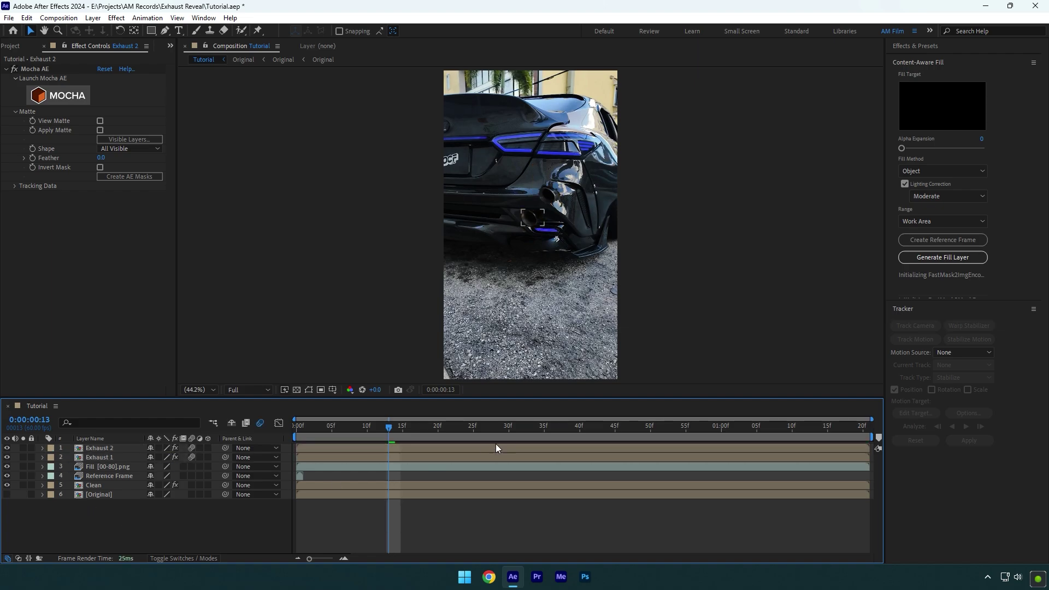
drag(393, 428, 587, 427)
- Duplicate [Original] with Ctrl+D, move it to the top, name it Mask, make it visible, return to 0f
click(87, 497)
key(ctrl+d)
drag(90, 494, 97, 448)
click(123, 414)
text(Mask)
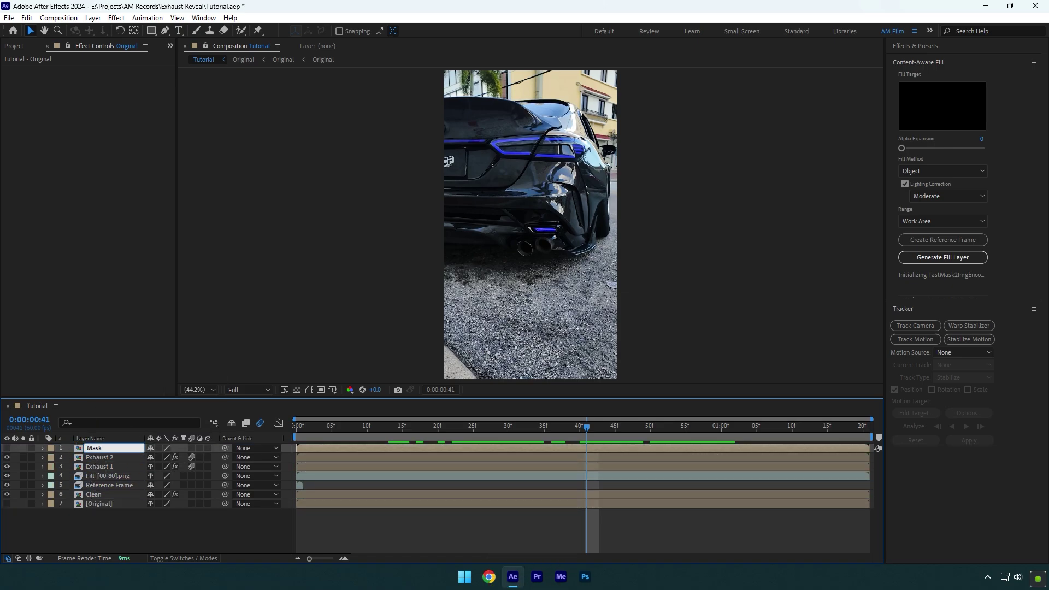
key(Return)
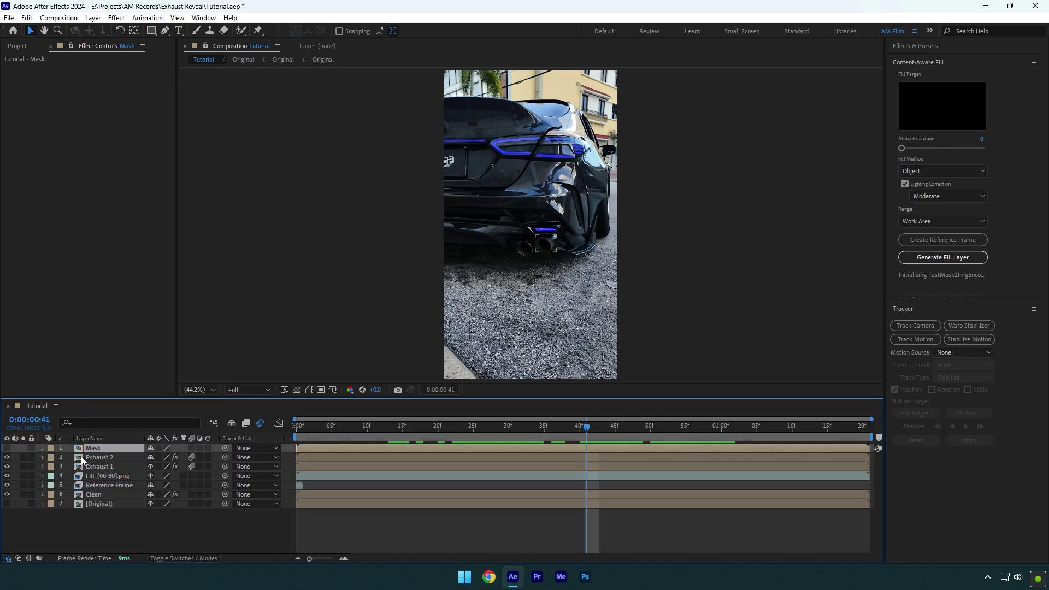
click(8, 448)
drag(568, 431, 294, 434)
- With the Pen tool, trace a closed mask along the bumper edge just above the exhaust pipes
click(165, 31)
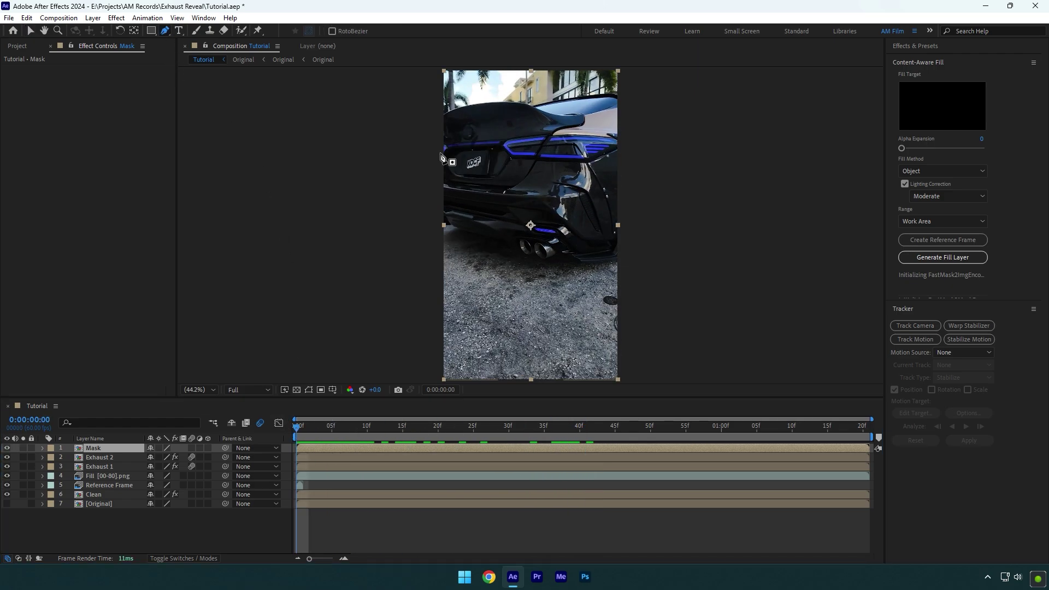
key(period)
key(period)
key(period)
key(period)
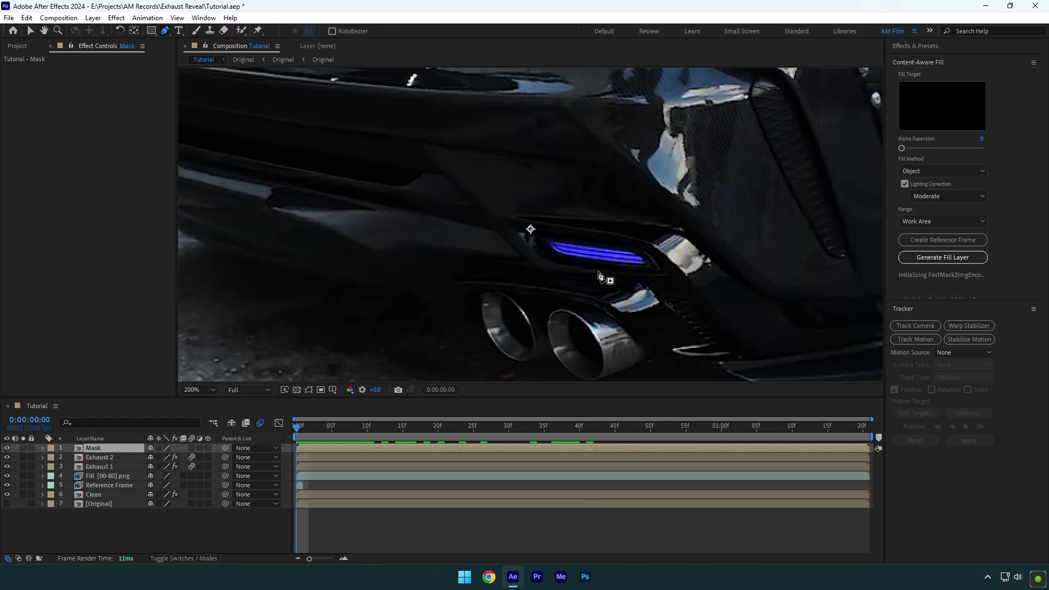
click(466, 322)
click(491, 290)
click(535, 294)
click(588, 303)
click(616, 320)
click(656, 339)
key(comma)
key(comma)
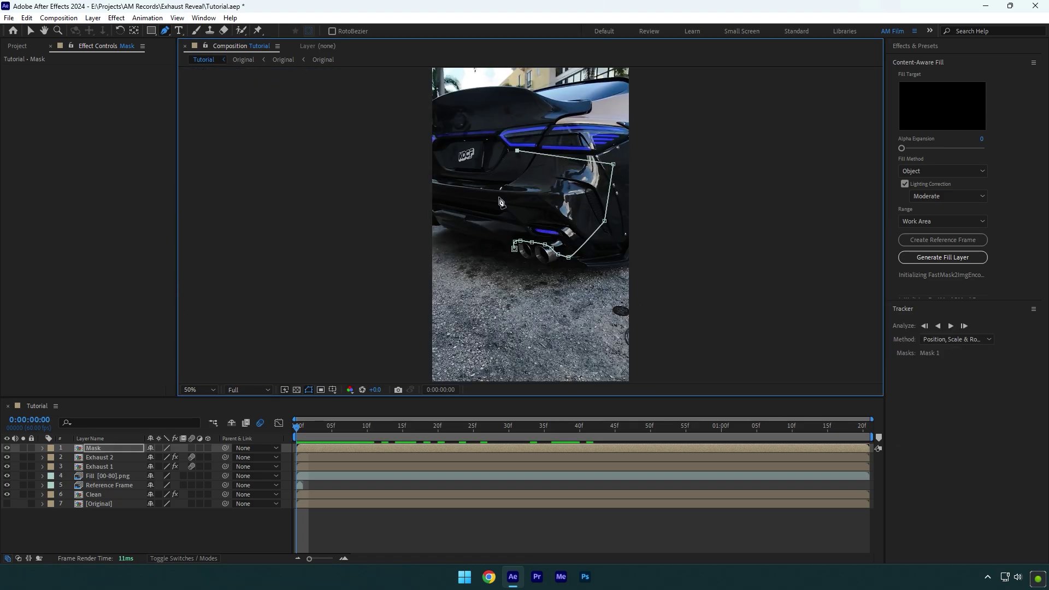
click(514, 251)
- Keyframe Mask 1's path at frame 0, then reshape its corner and lower-left points to the bumper at 5f
key(m)
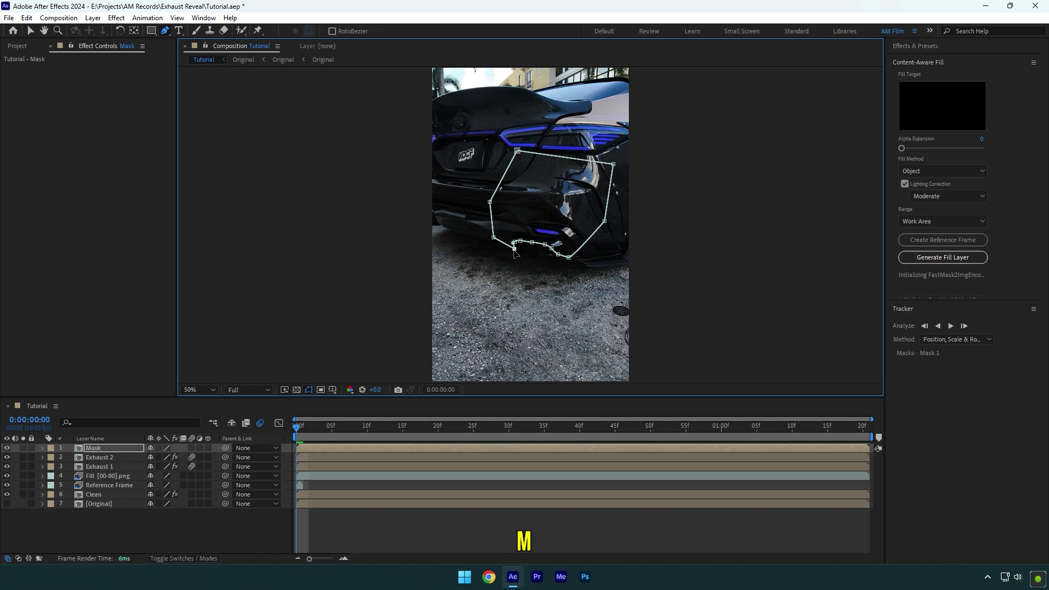
key(m)
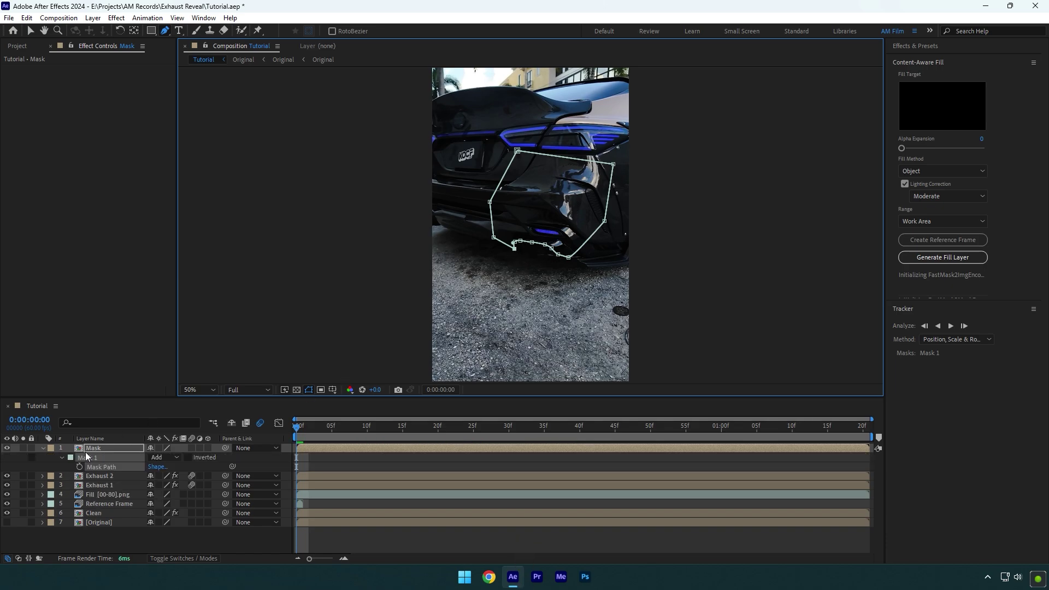
click(80, 467)
key(period)
key(period)
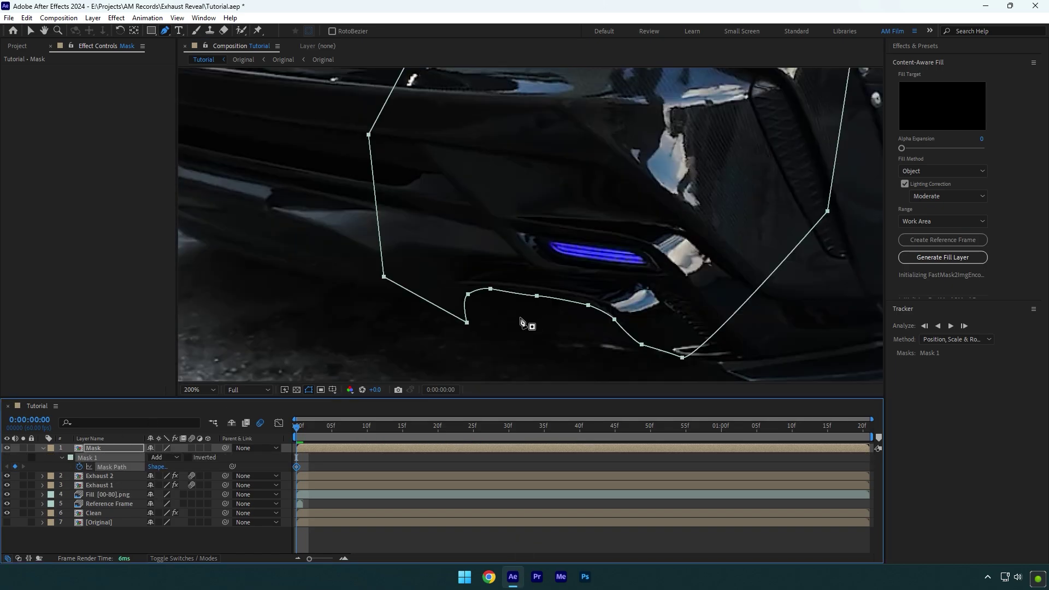
drag(304, 432, 333, 433)
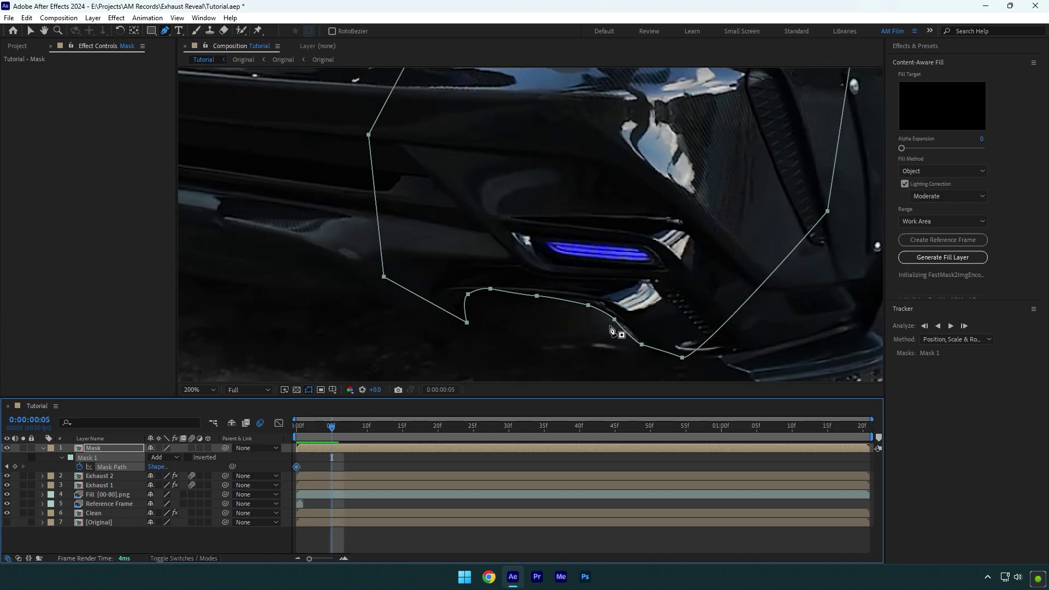
drag(614, 319, 620, 320)
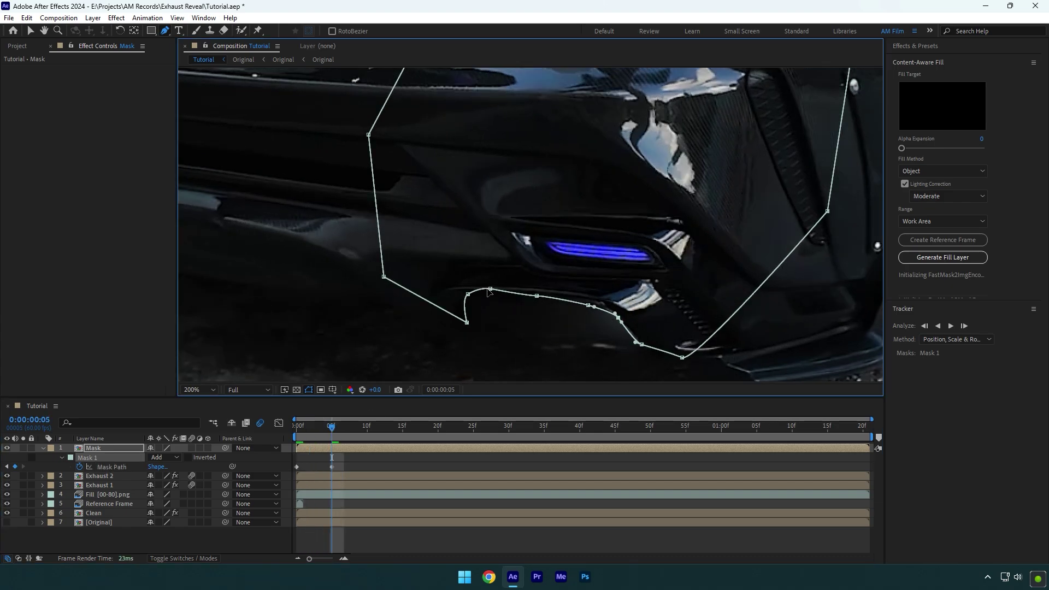
drag(478, 297, 519, 306)
- Refit the mask vertices to the bumper edge at 17f, 48f and 1:12, then advance to 1:20
key(shift+Page_Down)
key(Page_Down)
key(Page_Down)
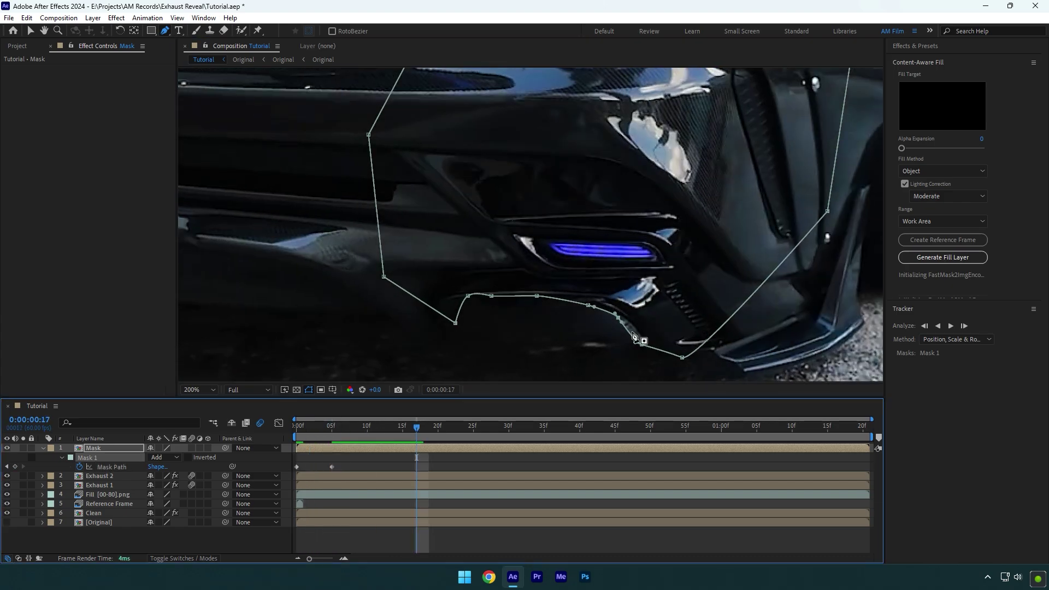
drag(618, 318, 624, 317)
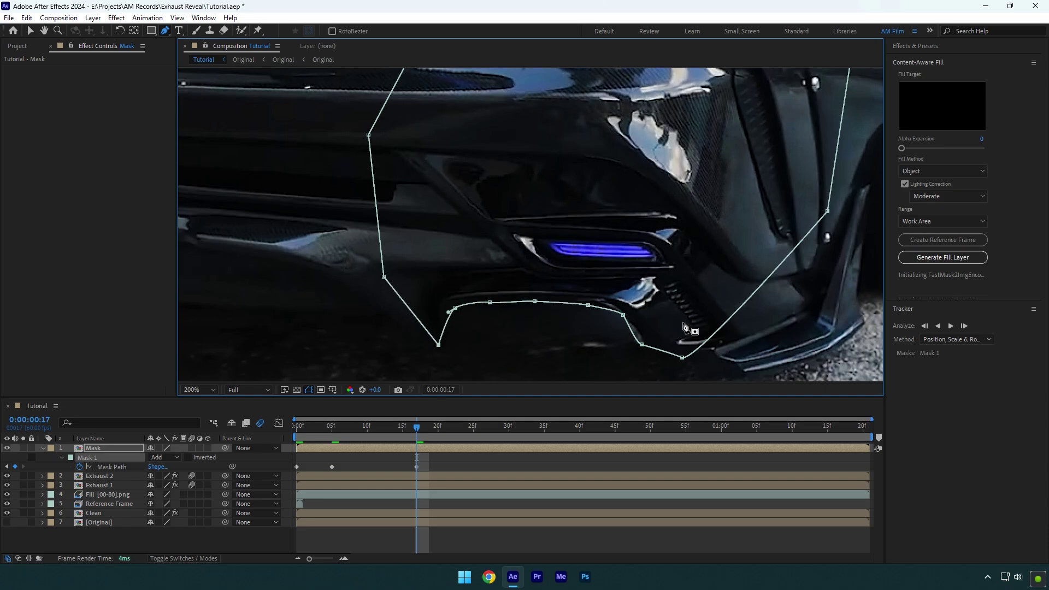
key(shift+Page_Down)
key(shift+Page_Down)
key(shift+Page_Down)
key(Page_Down)
drag(490, 303, 489, 302)
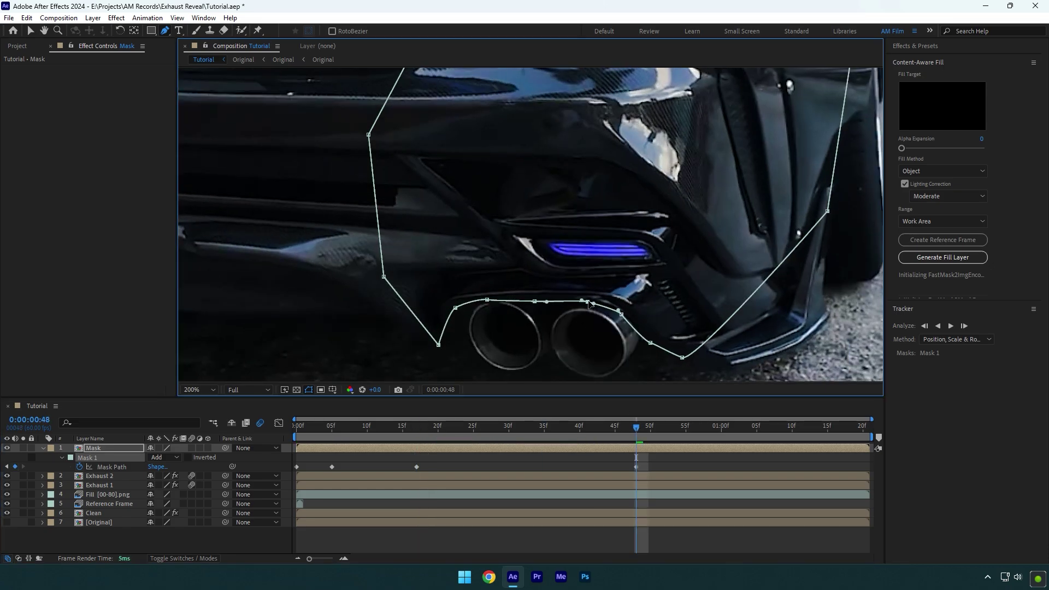
key(shift+Page_Down)
key(shift+Page_Down)
key(Page_Down)
key(Page_Down)
key(Page_Down)
key(Page_Down)
drag(588, 304, 626, 308)
key(Page_Down)
key(Page_Down)
key(Page_Down)
key(Page_Down)
key(Page_Down)
key(Page_Down)
key(Page_Down)
key(Page_Down)
key(comma)
key(comma)
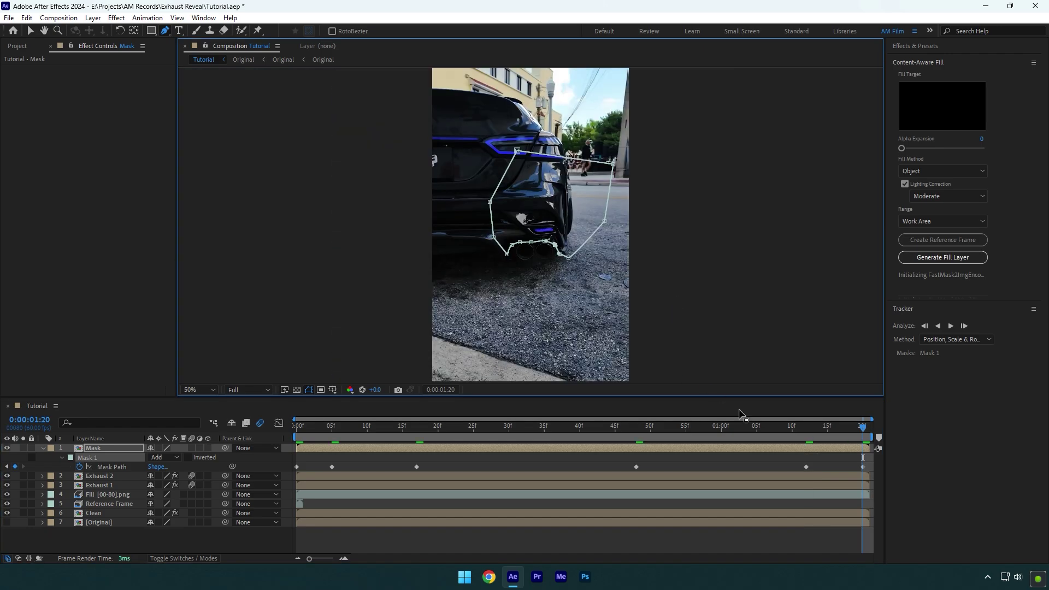
key(space)
click(224, 536)
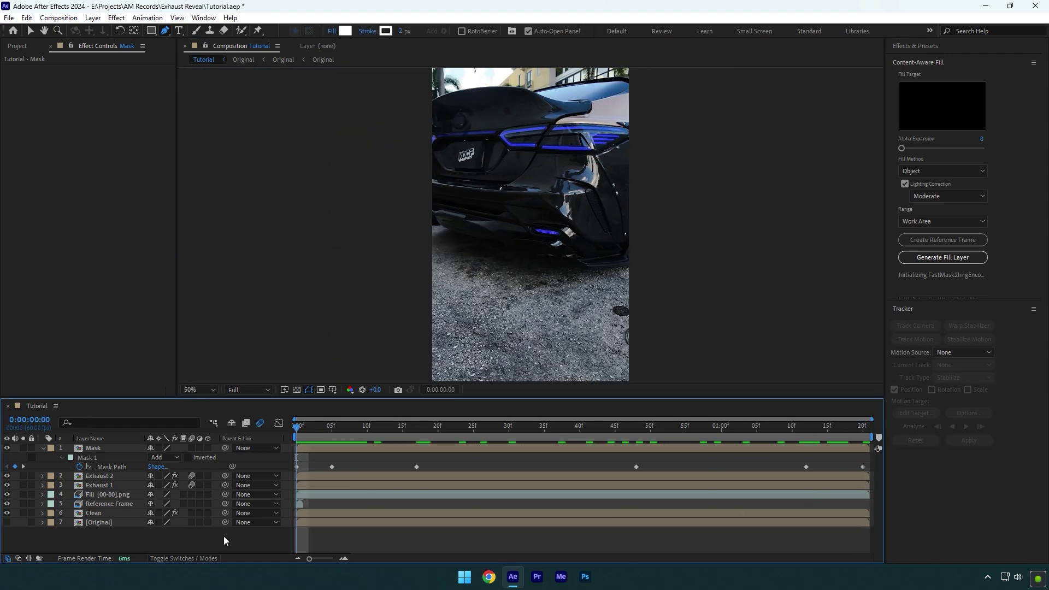